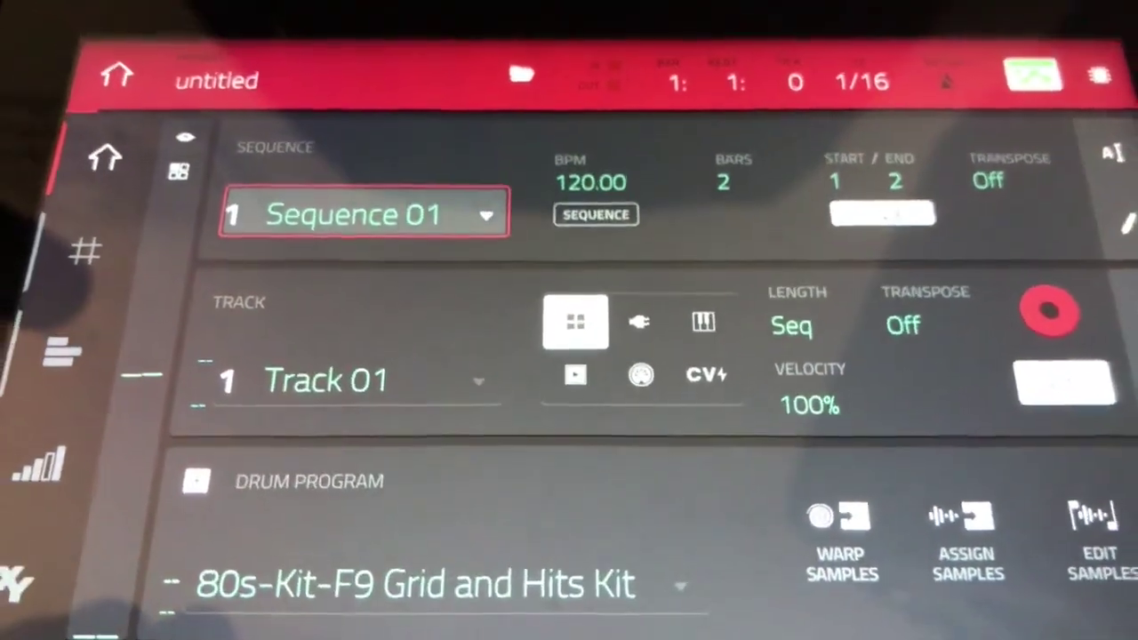
# - Make Track 02 a MIDI track in the MPC One and select its MIDI port field
pyautogui.click(356, 380)
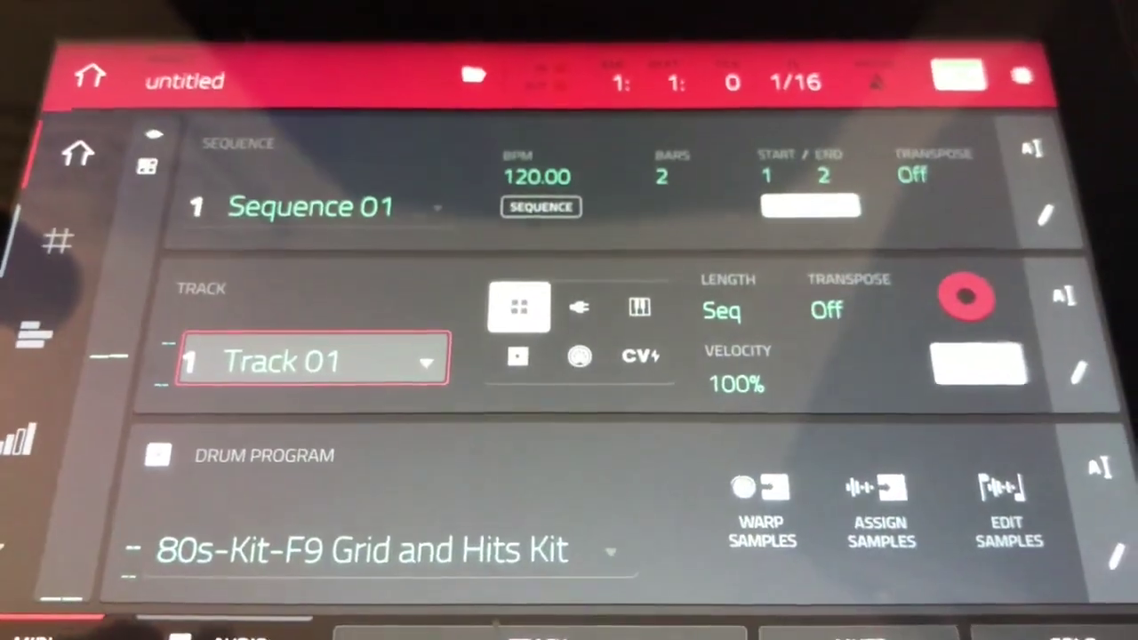
pyautogui.scroll(1, 312, 359)
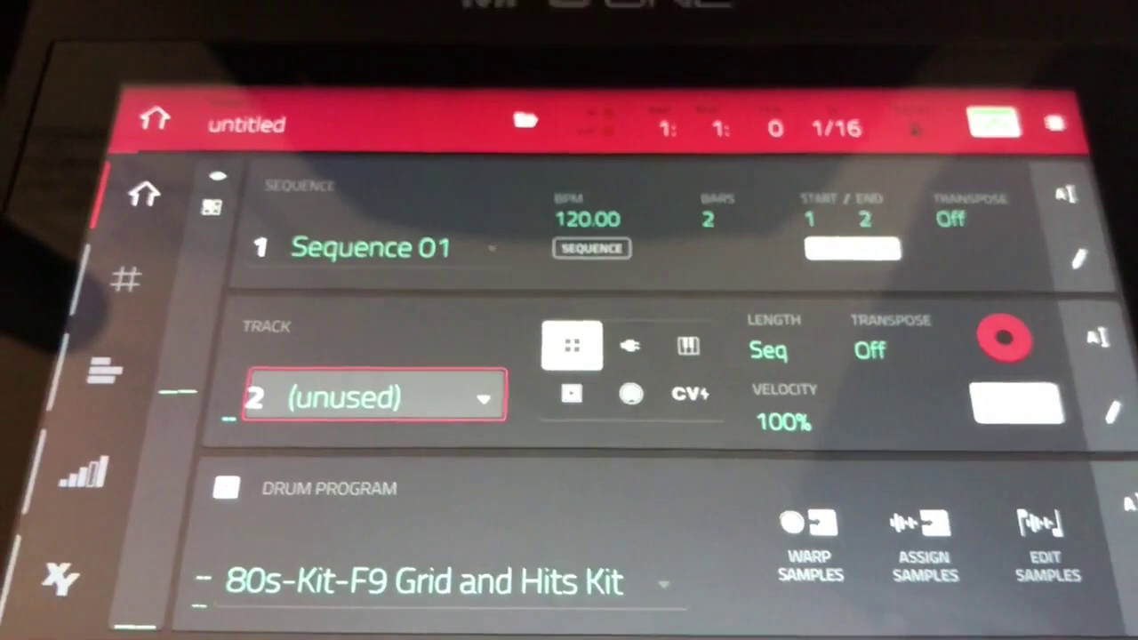
pyautogui.click(630, 394)
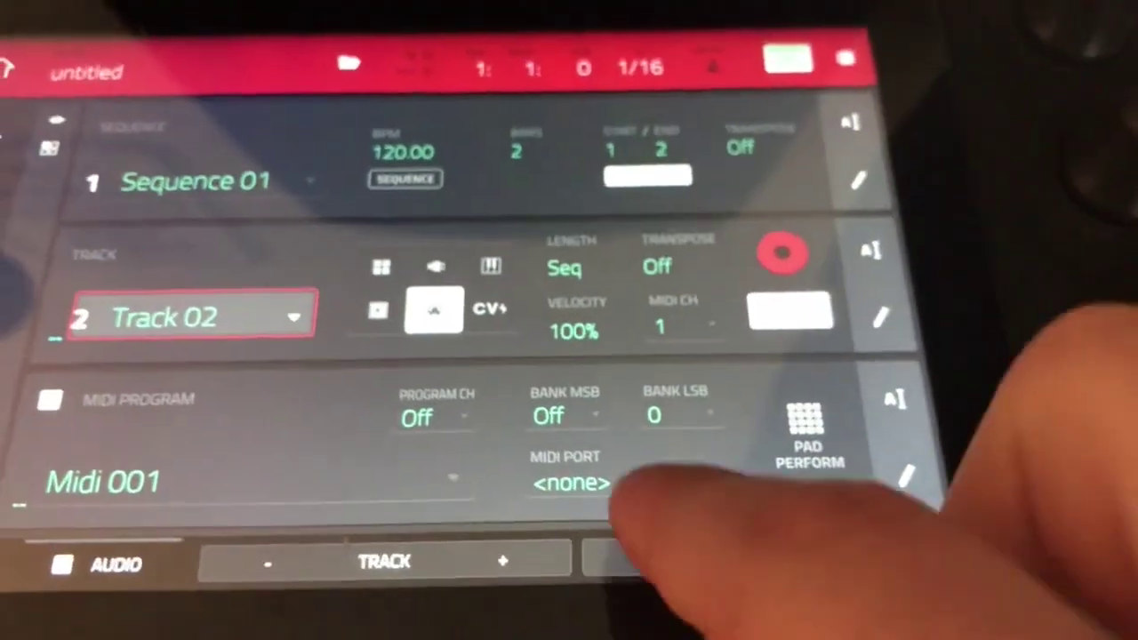
pyautogui.click(569, 433)
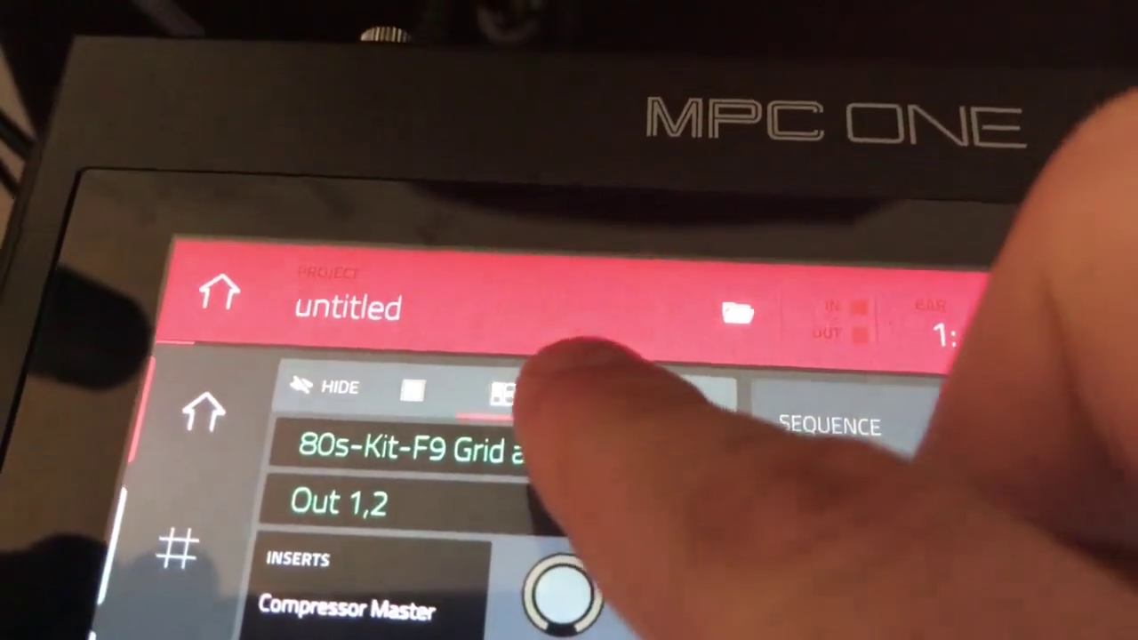
# - Set Track 01's Send To to Track 02 and show the Sequence 01 track list
pyautogui.click(422, 316)
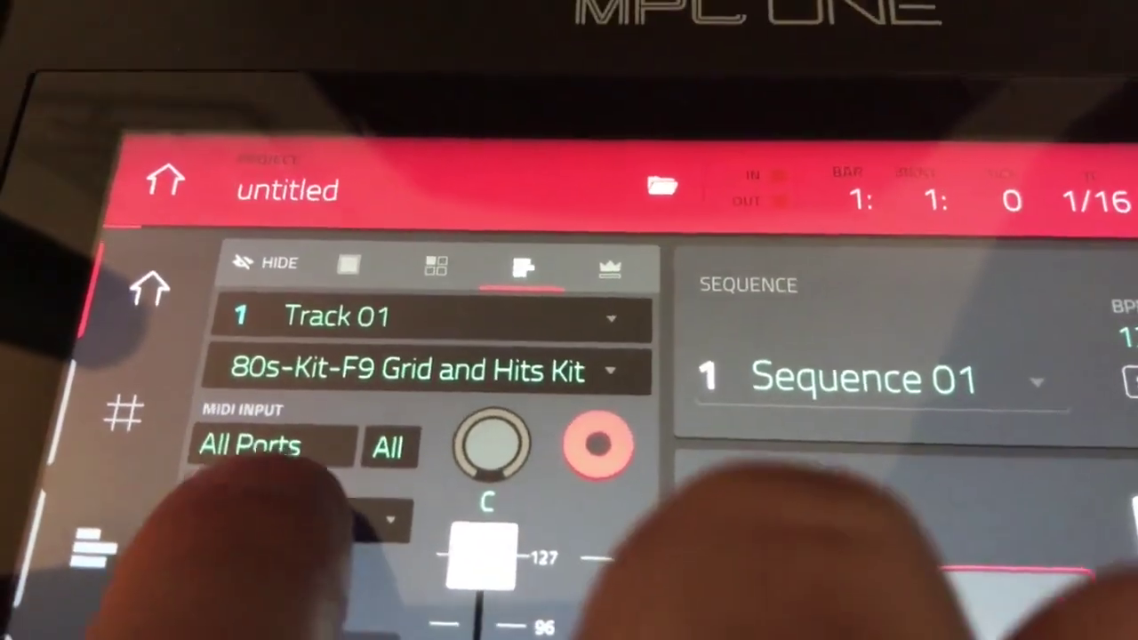
pyautogui.click(293, 487)
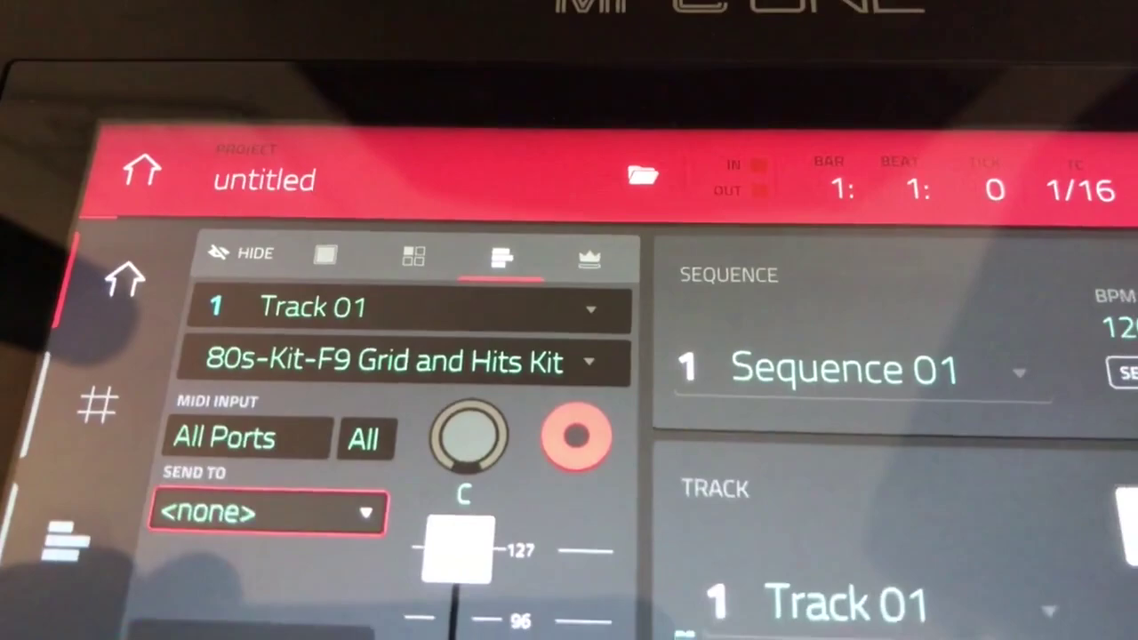
pyautogui.scroll(-2, 265, 490)
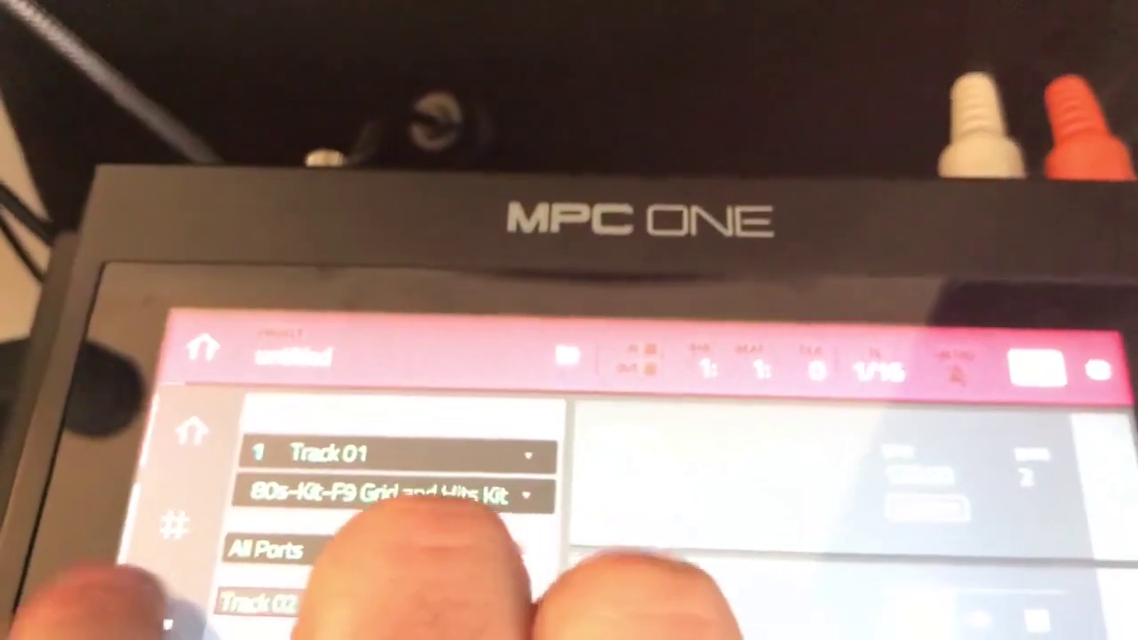
pyautogui.click(426, 524)
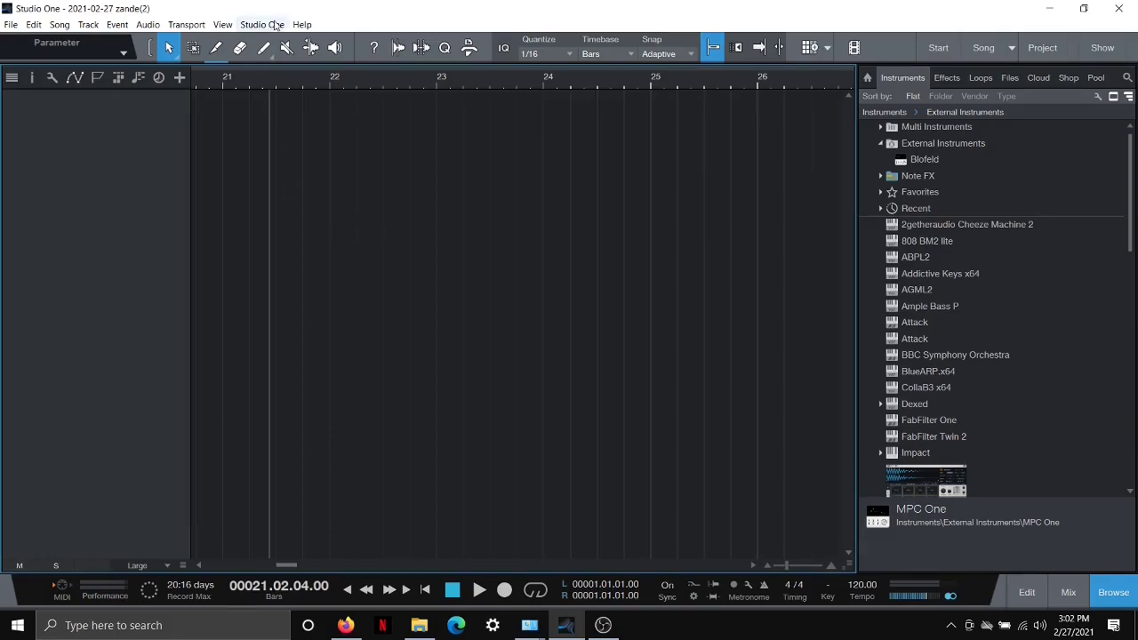
# - Add a new keyboard device named 'MPC One' that receives from Steinberg UR44-1
pyautogui.click(269, 27)
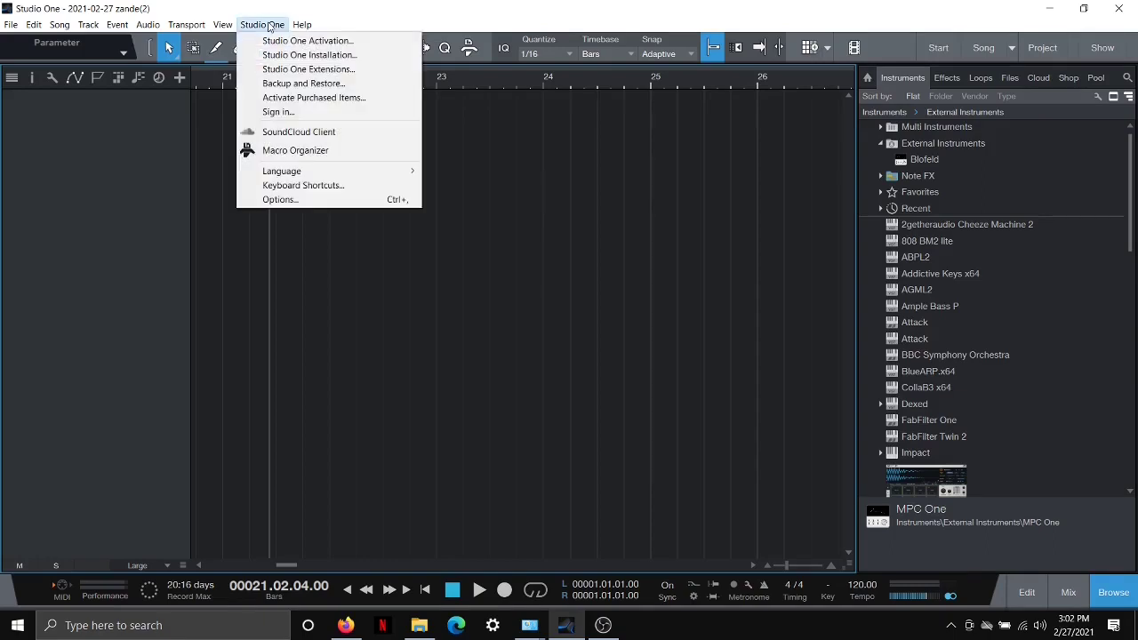
pyautogui.click(287, 203)
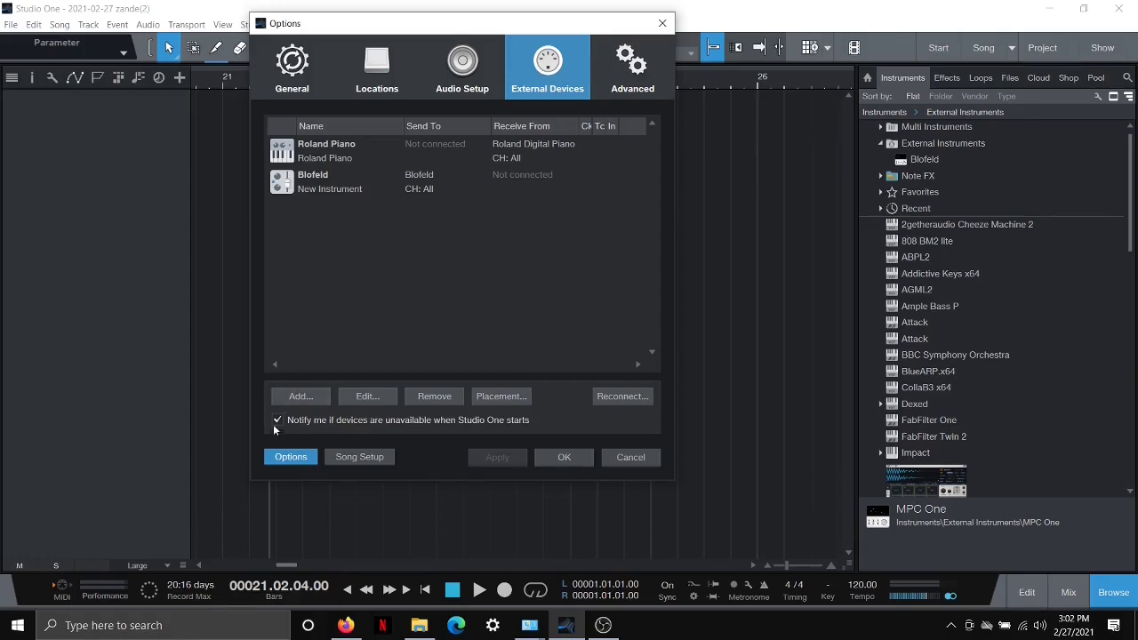
pyautogui.click(294, 397)
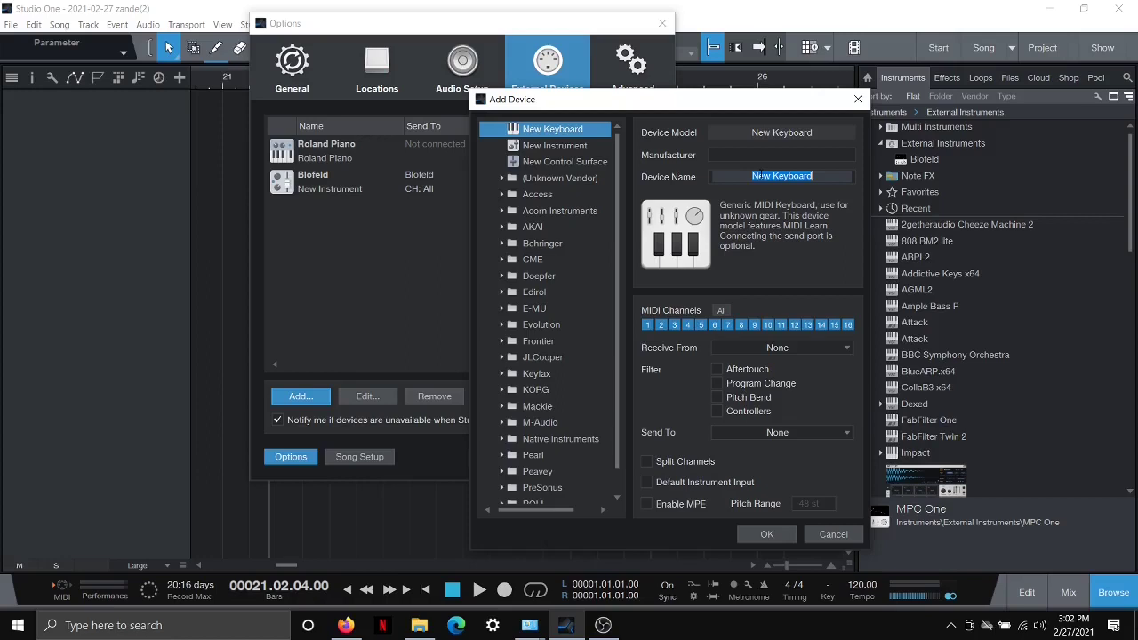
pyautogui.write('MPC One')
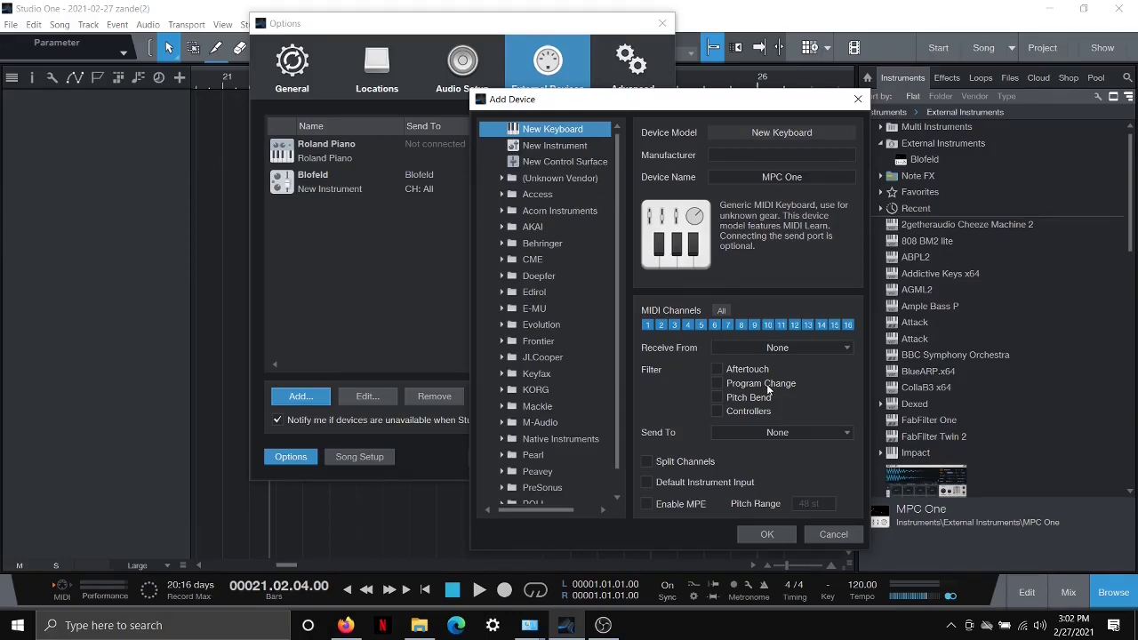
pyautogui.click(836, 348)
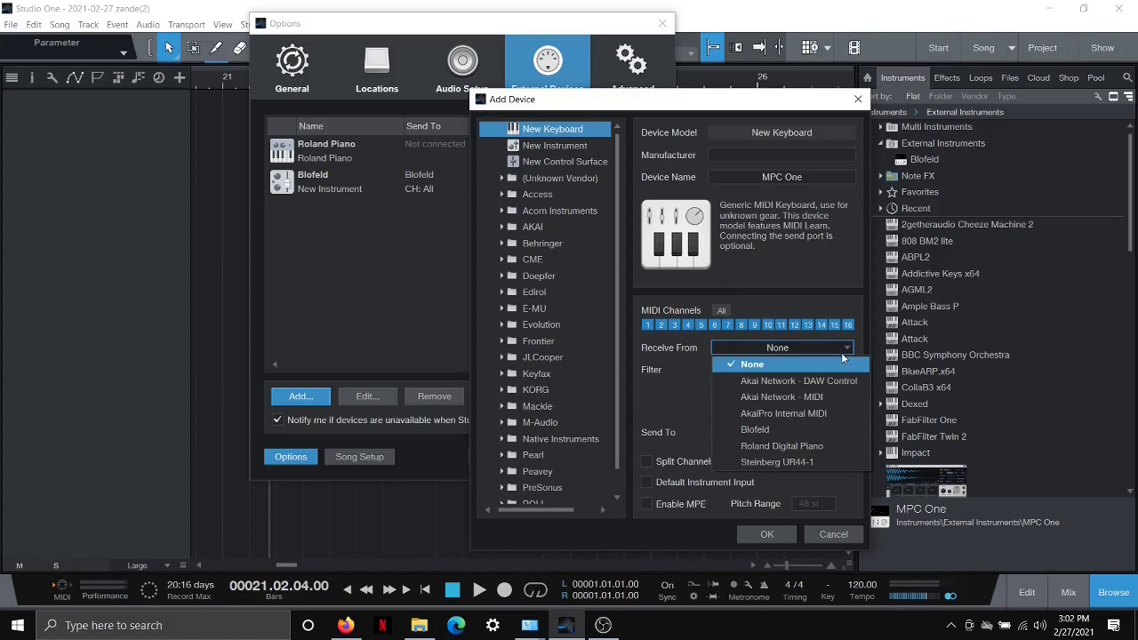
pyautogui.click(782, 461)
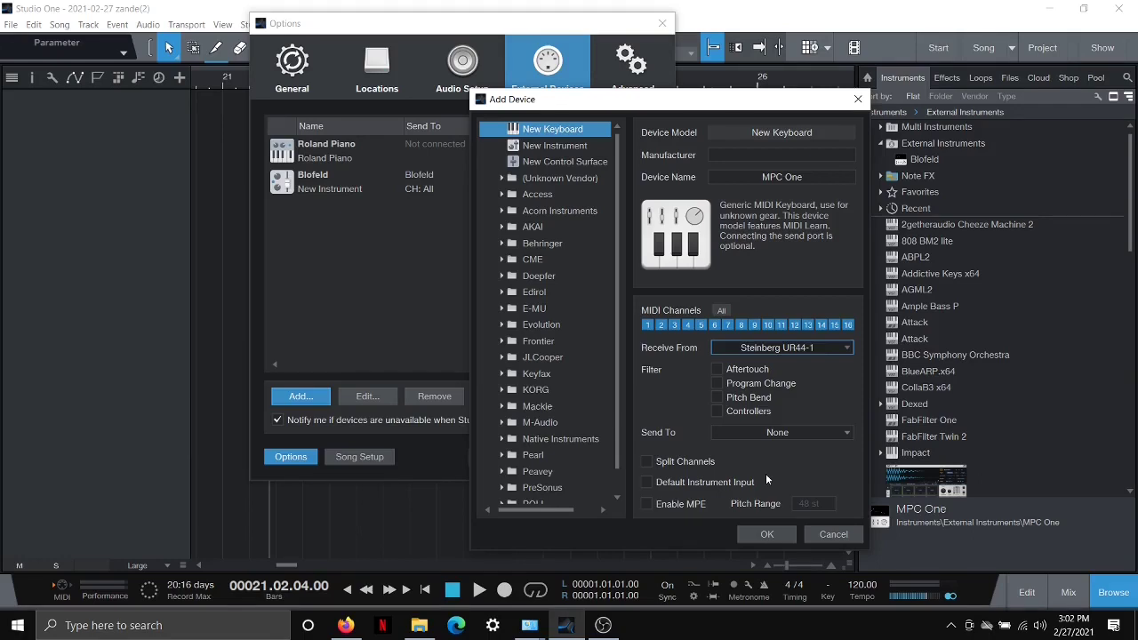
pyautogui.click(767, 535)
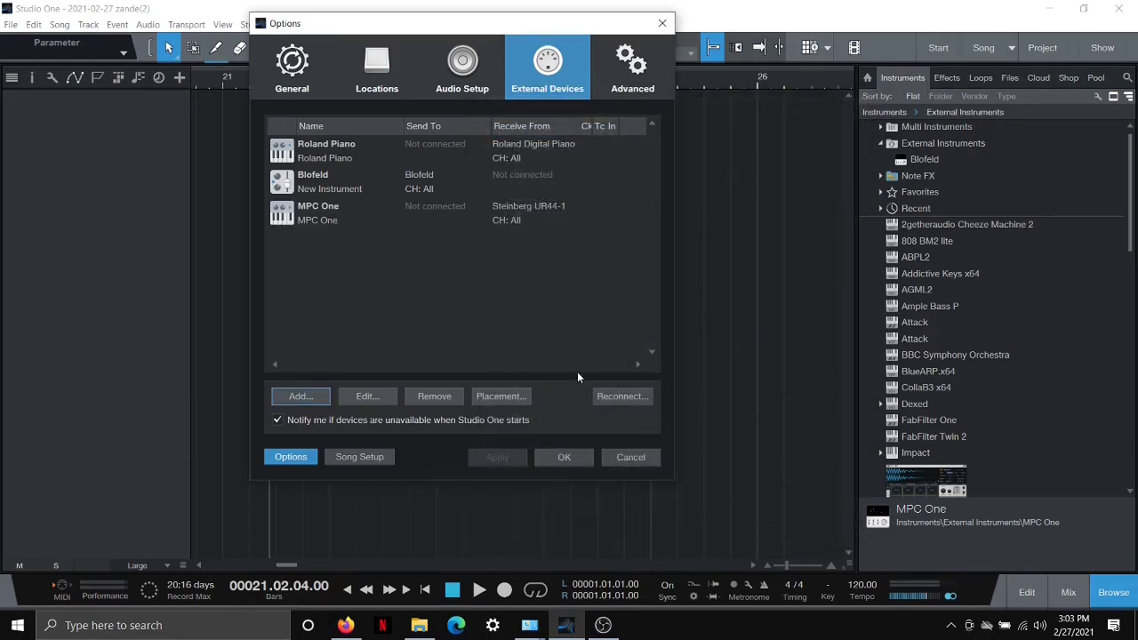
# - Add an 'MPC One' instrument device sending to Steinberg UR44-1 on all 16 channels
pyautogui.click(299, 398)
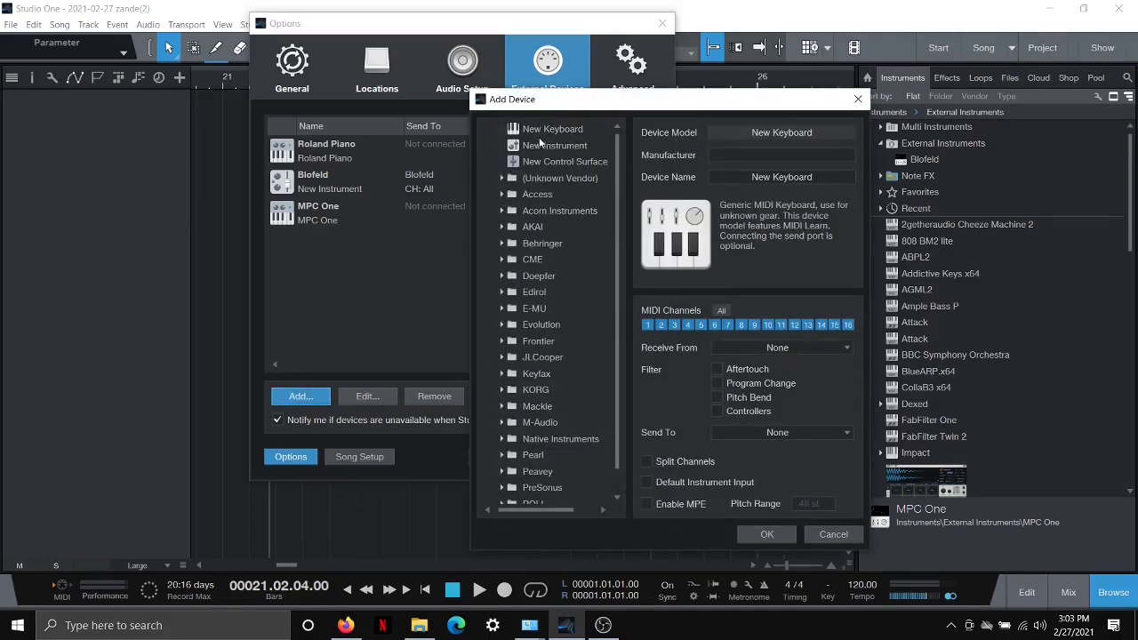
pyautogui.click(539, 146)
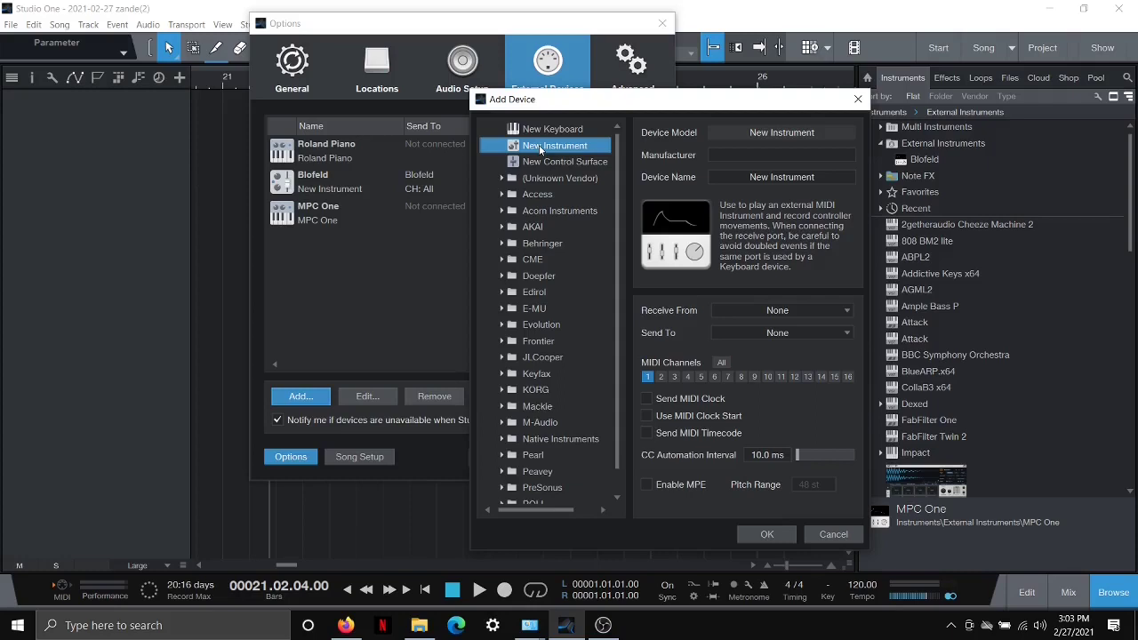
pyautogui.click(829, 175)
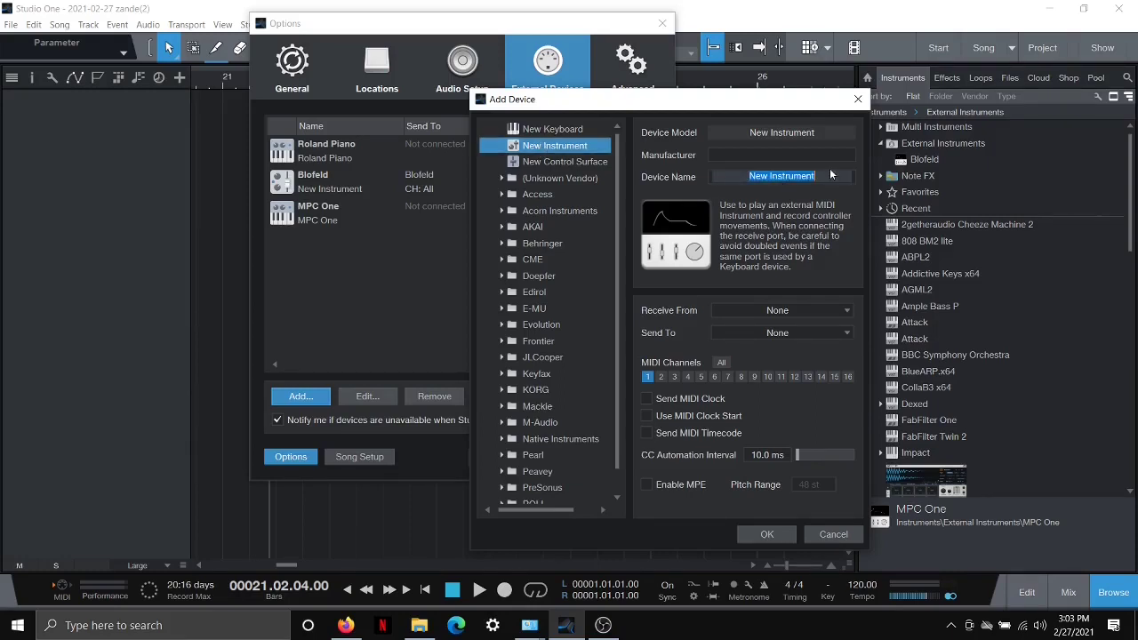
pyautogui.write('MPC One')
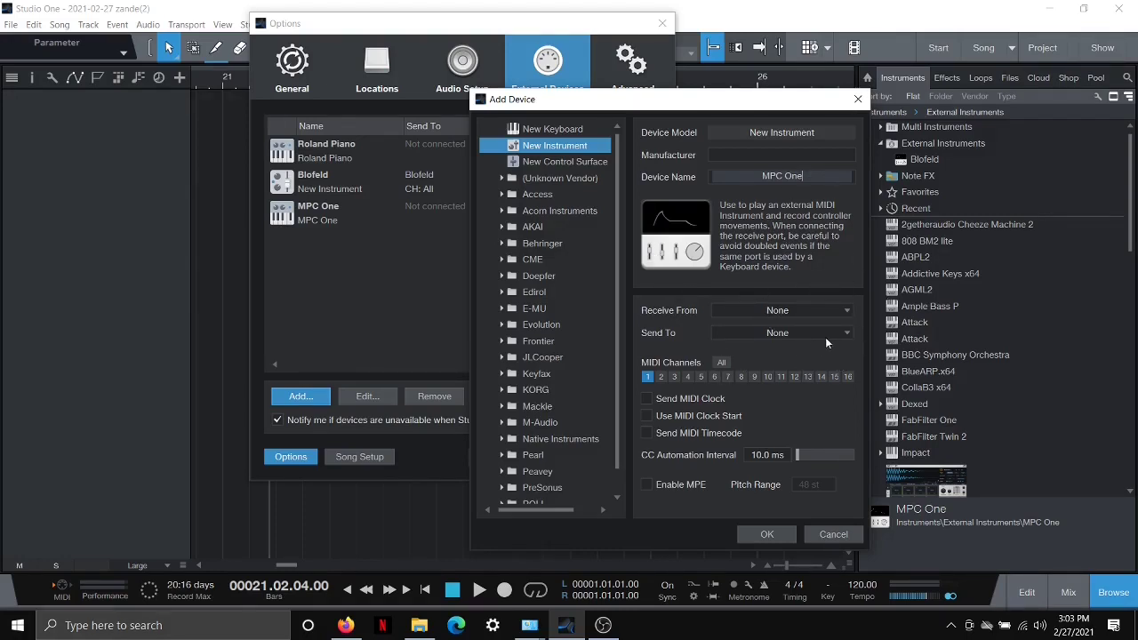
pyautogui.click(826, 333)
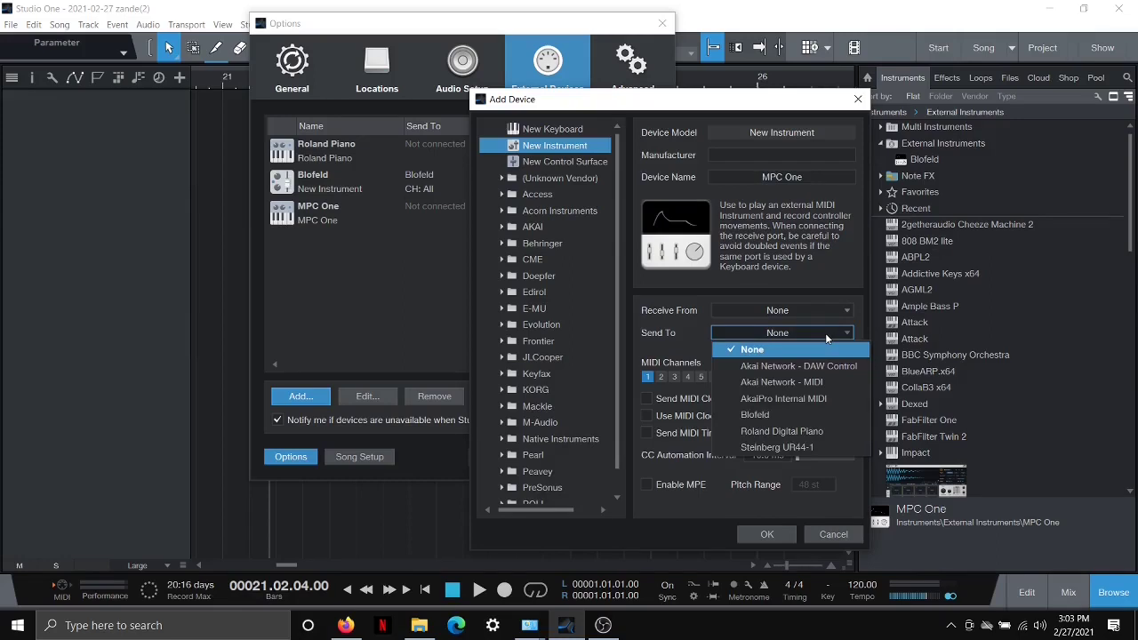
pyautogui.click(803, 447)
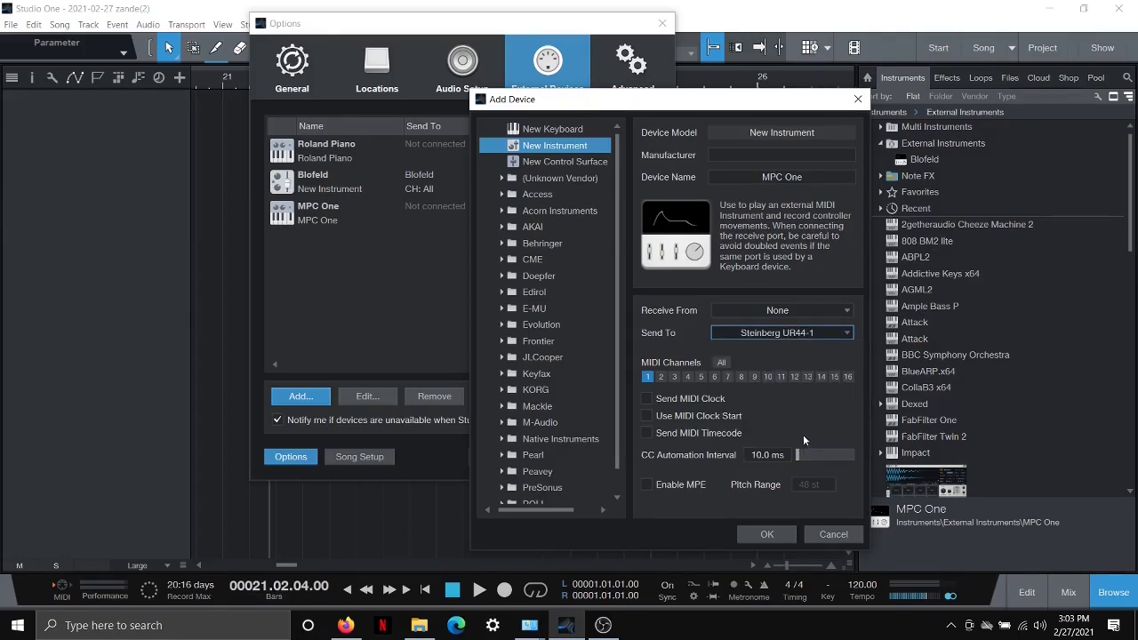
pyautogui.click(721, 363)
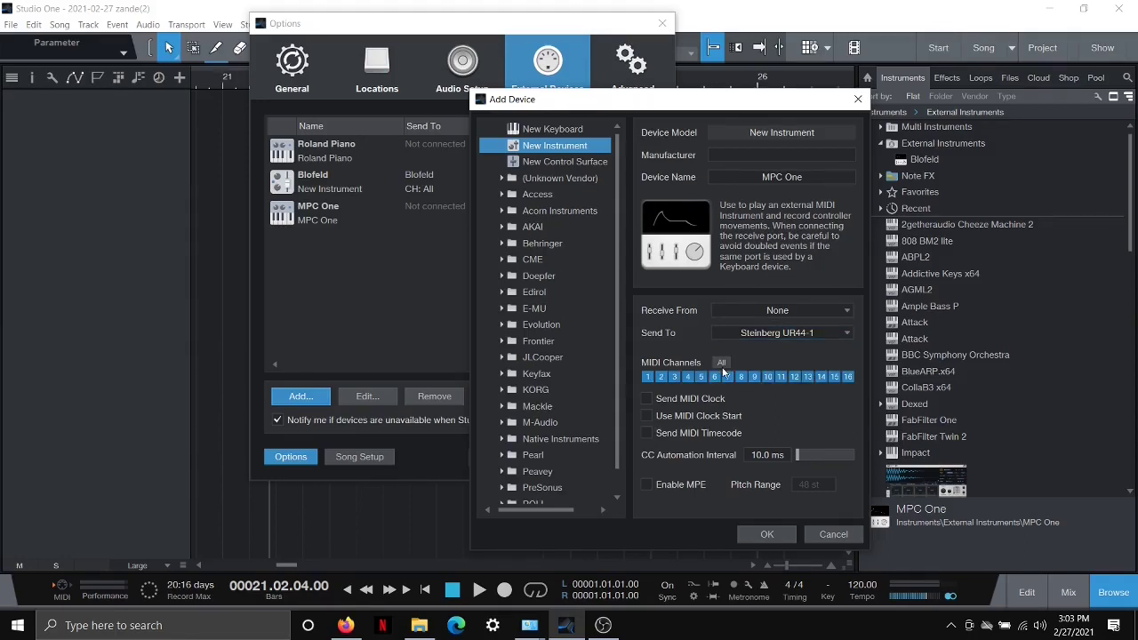
pyautogui.click(767, 535)
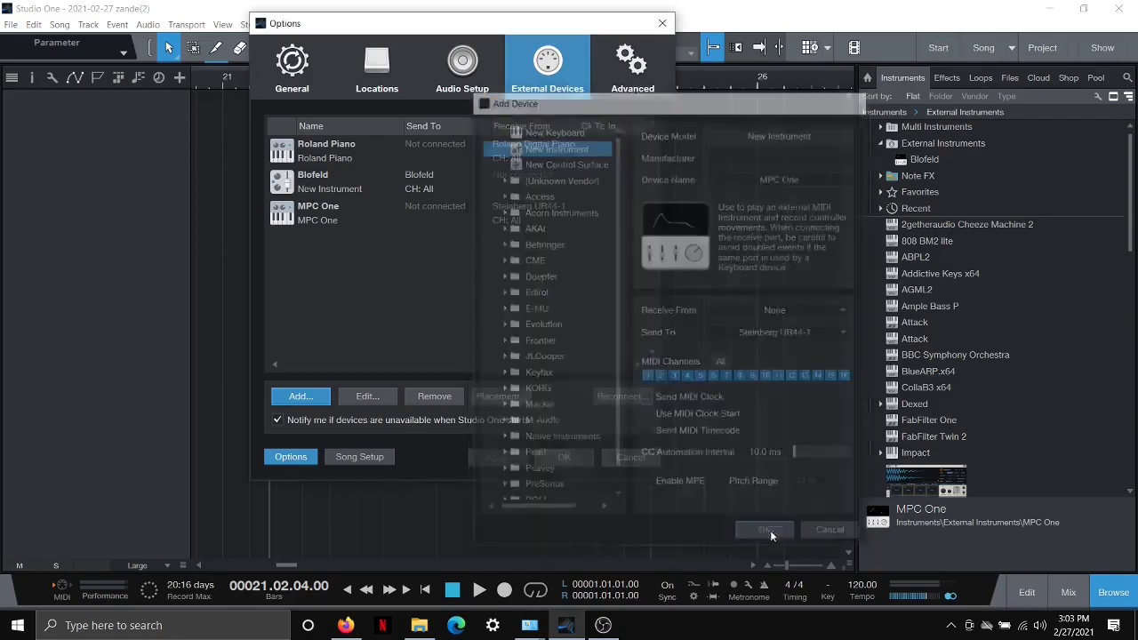
pyautogui.click(560, 457)
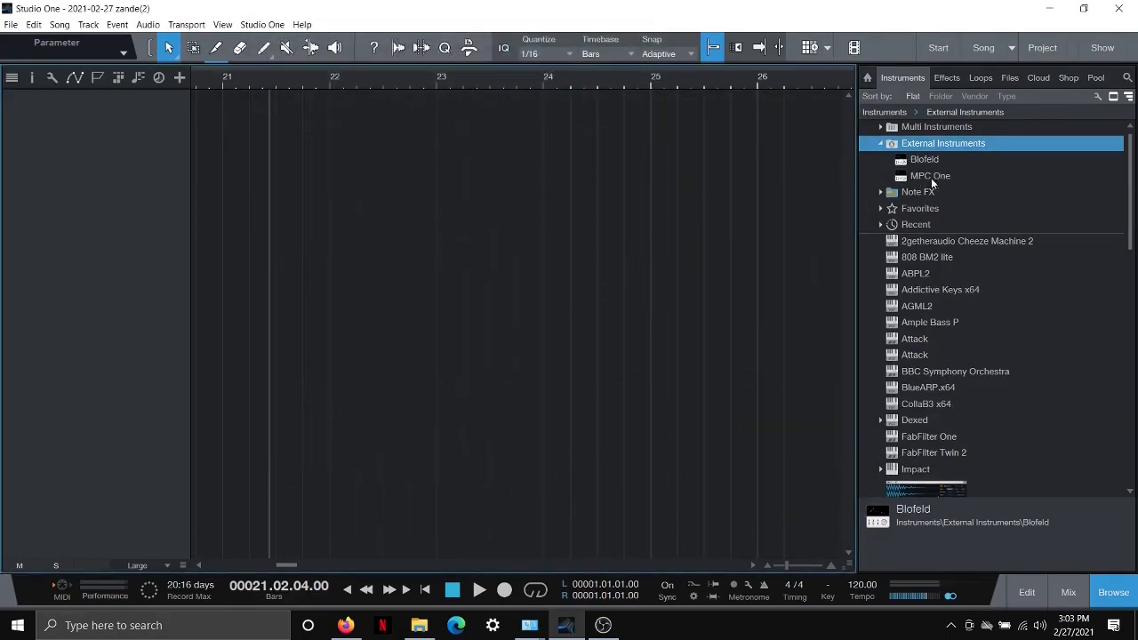
# - Add an instrument track and assign the MPC One external instrument to Track 1
pyautogui.rightClick(154, 134)
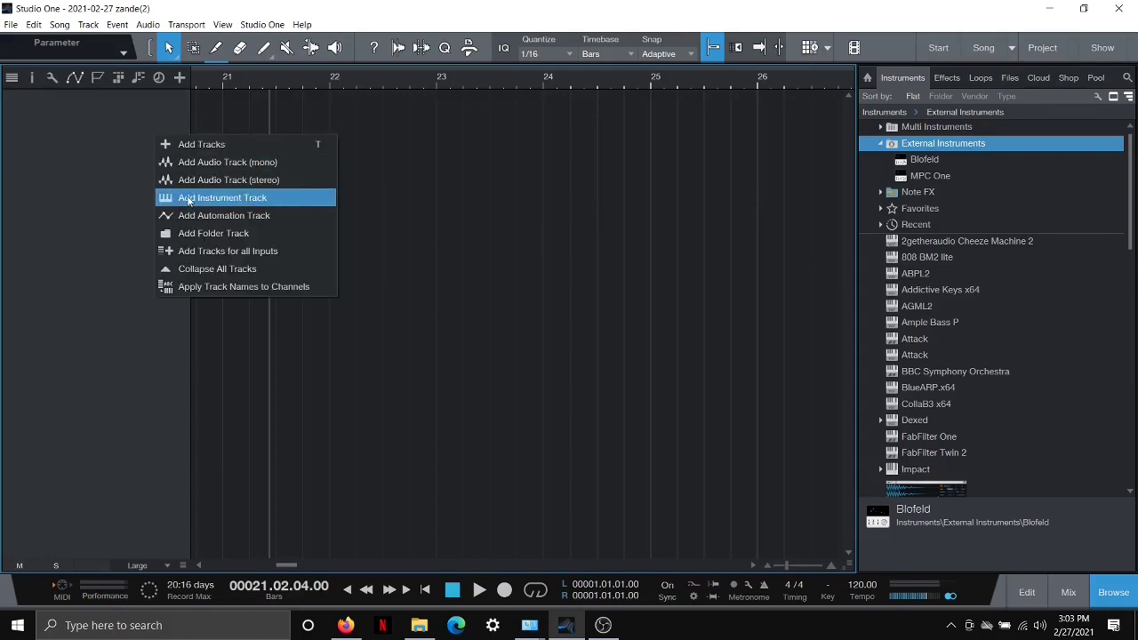
pyautogui.click(160, 196)
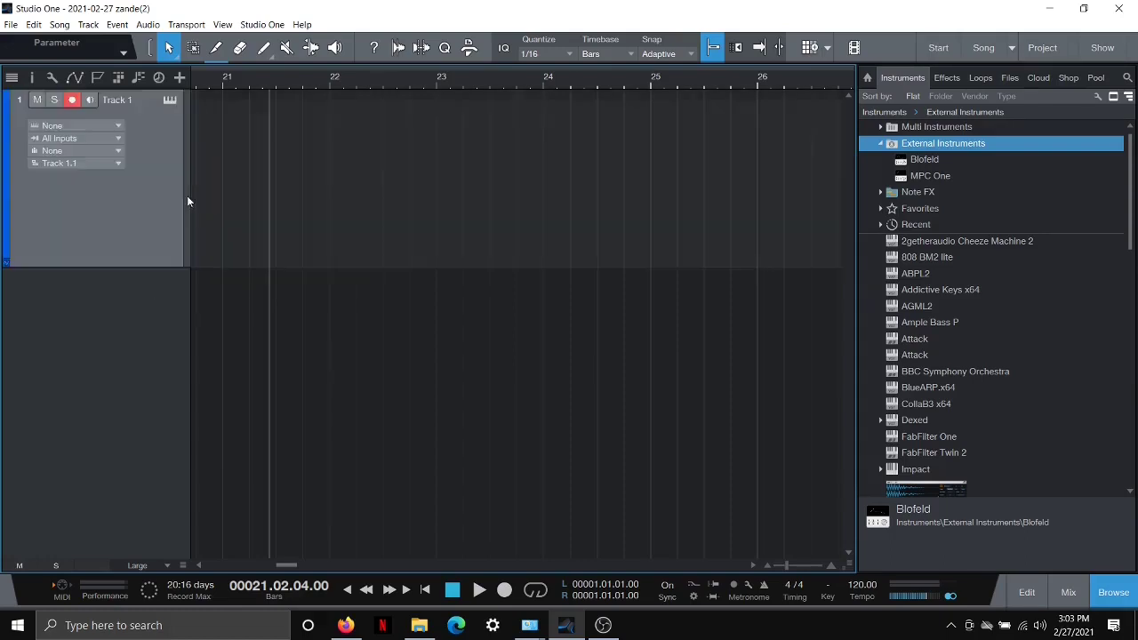
pyautogui.click(935, 176)
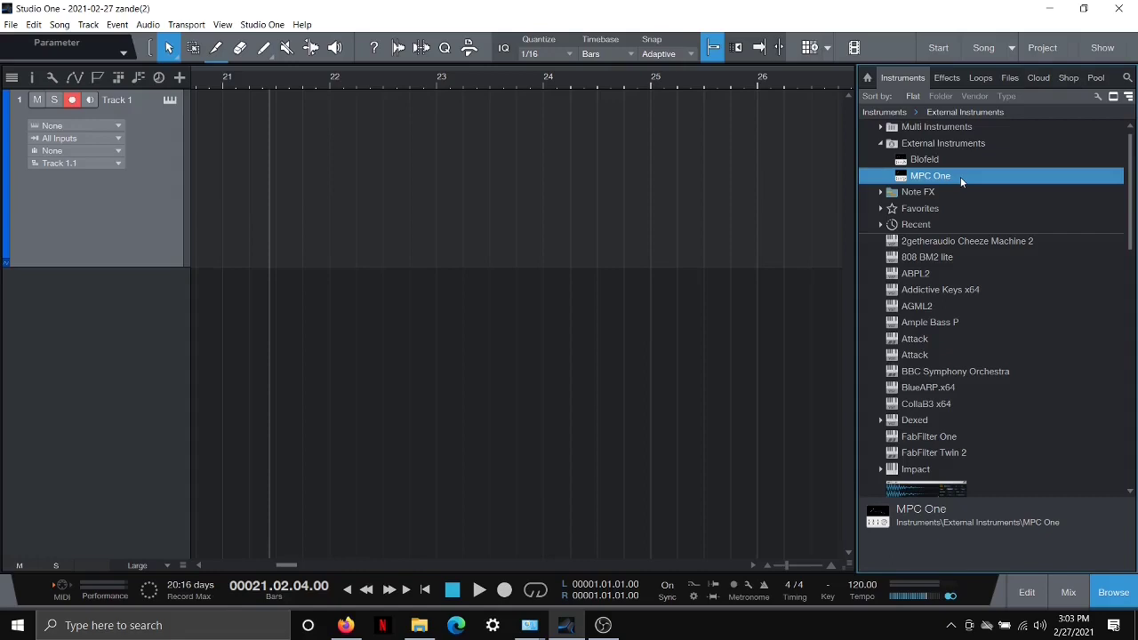
pyautogui.moveTo(960, 177); pyautogui.dragTo(466, 181)
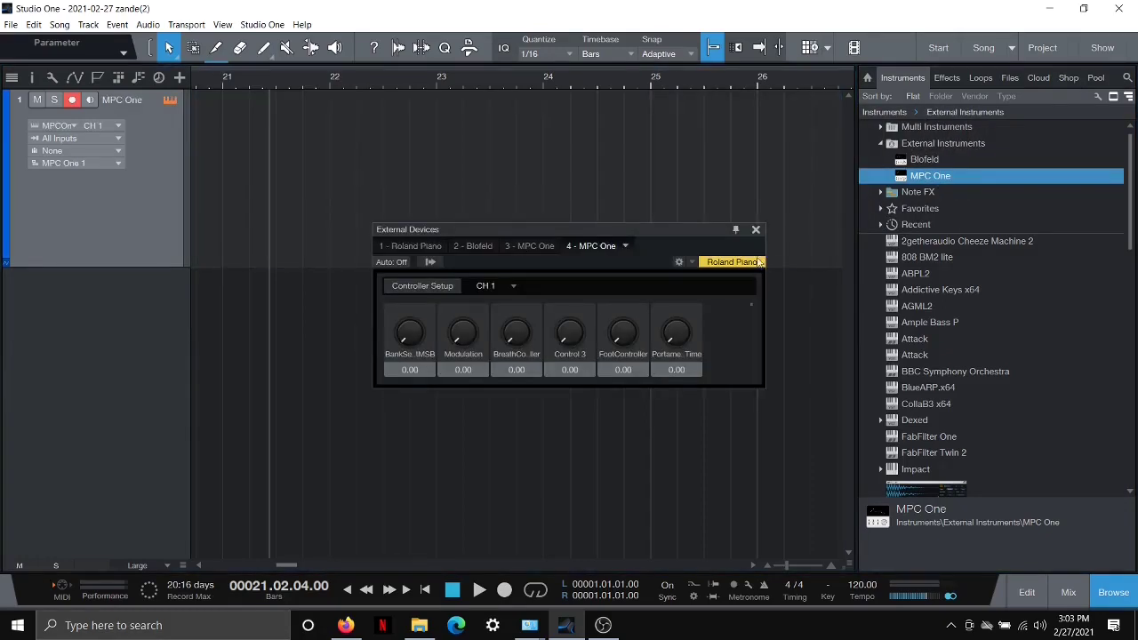
pyautogui.click(755, 230)
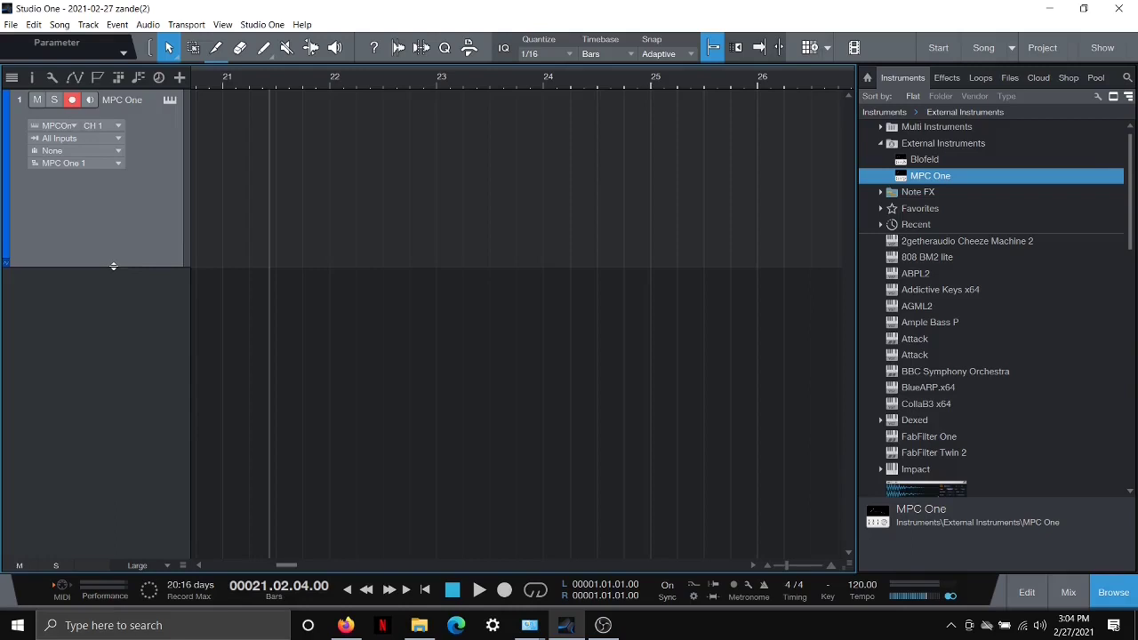
# - Shorten the MPC One track, set its input to MPC One, and enable monitoring
pyautogui.moveTo(118, 264); pyautogui.dragTo(124, 230)
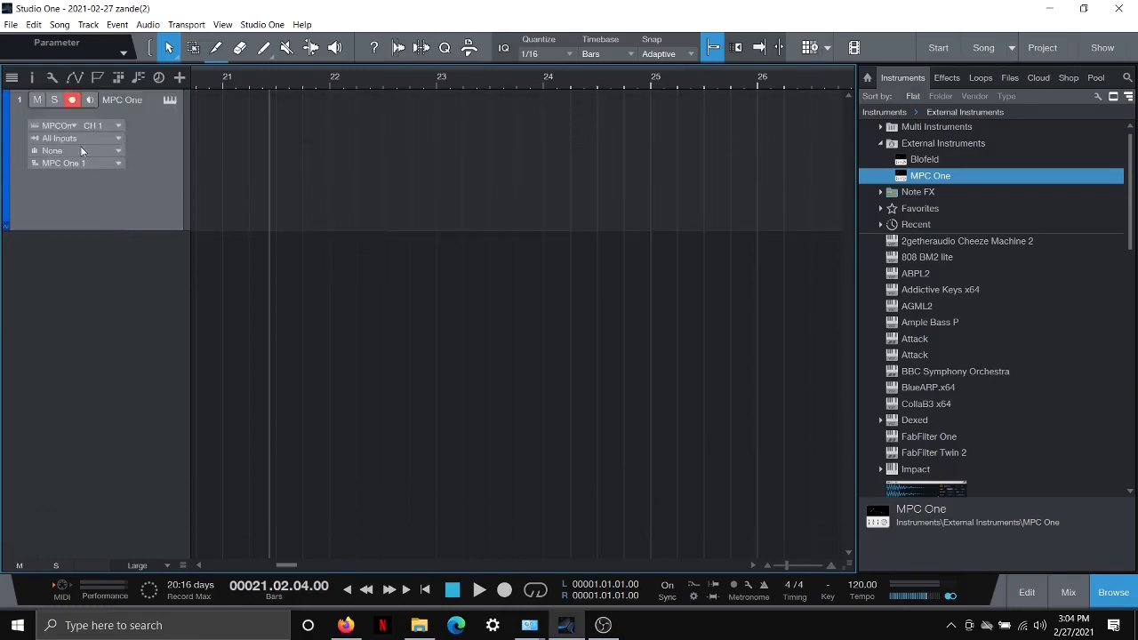
pyautogui.click(118, 138)
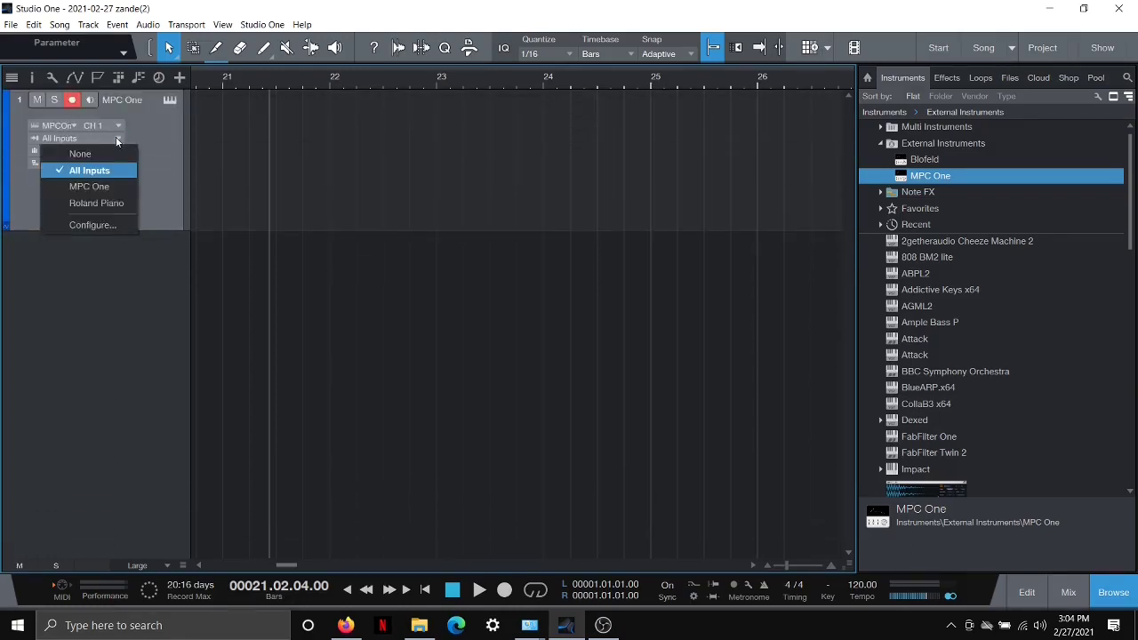
pyautogui.click(108, 186)
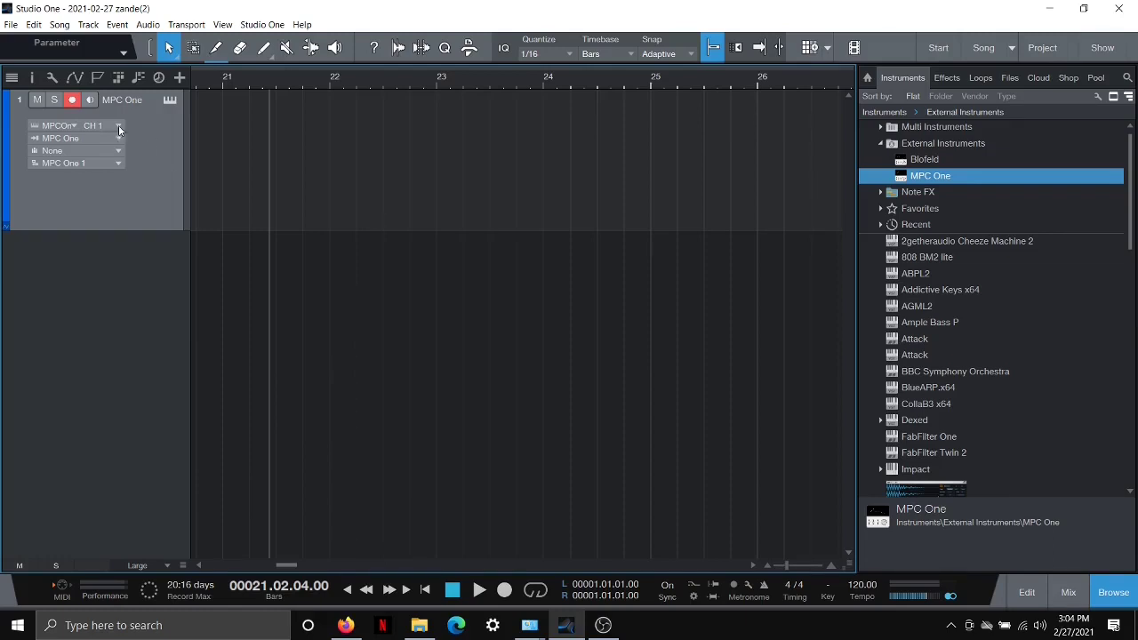
pyautogui.click(91, 100)
pyautogui.click(262, 24)
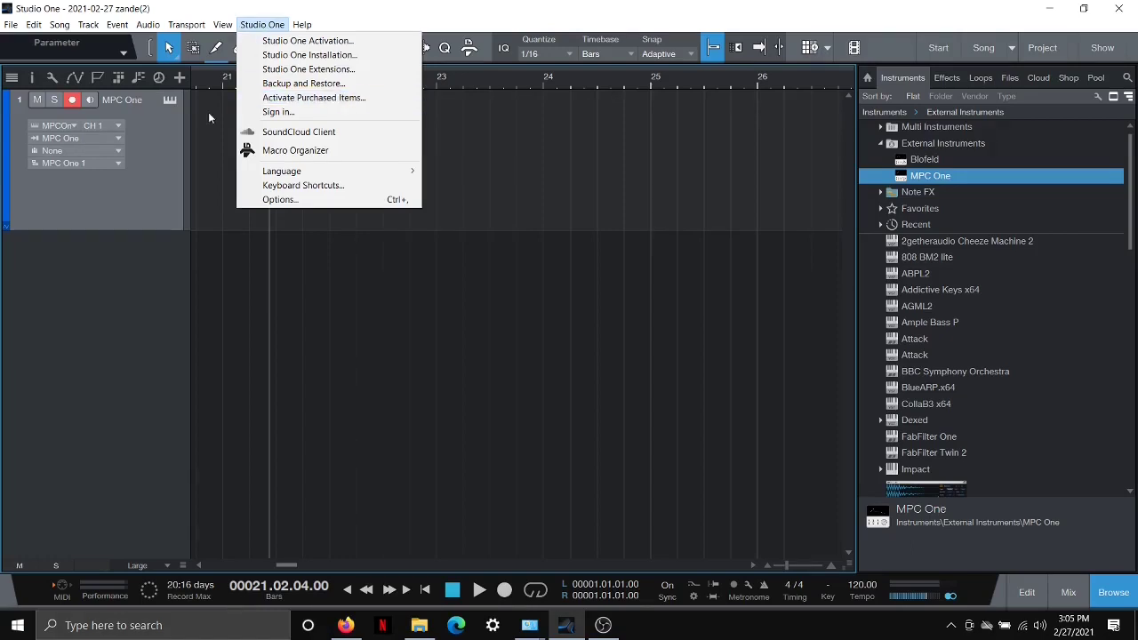
pyautogui.click(280, 200)
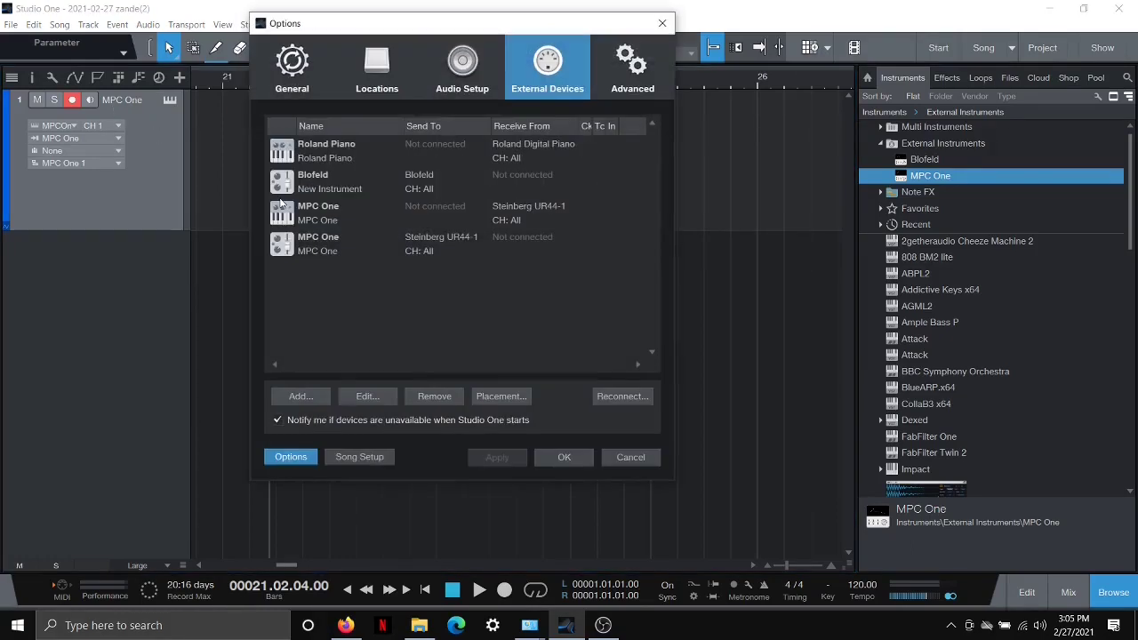
pyautogui.click(615, 77)
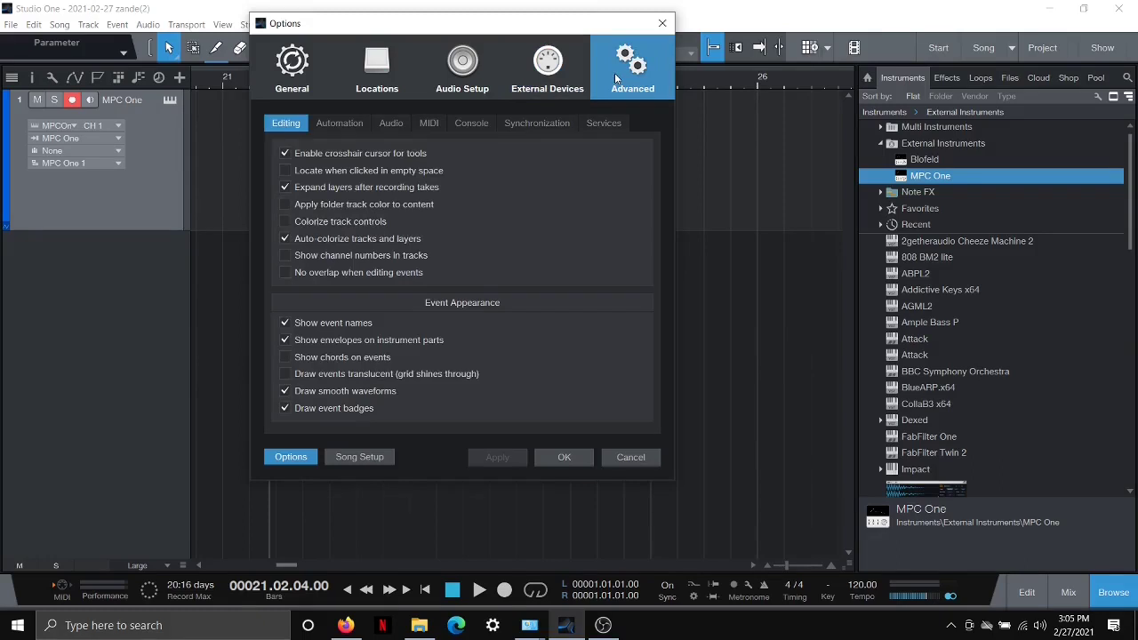
pyautogui.click(454, 124)
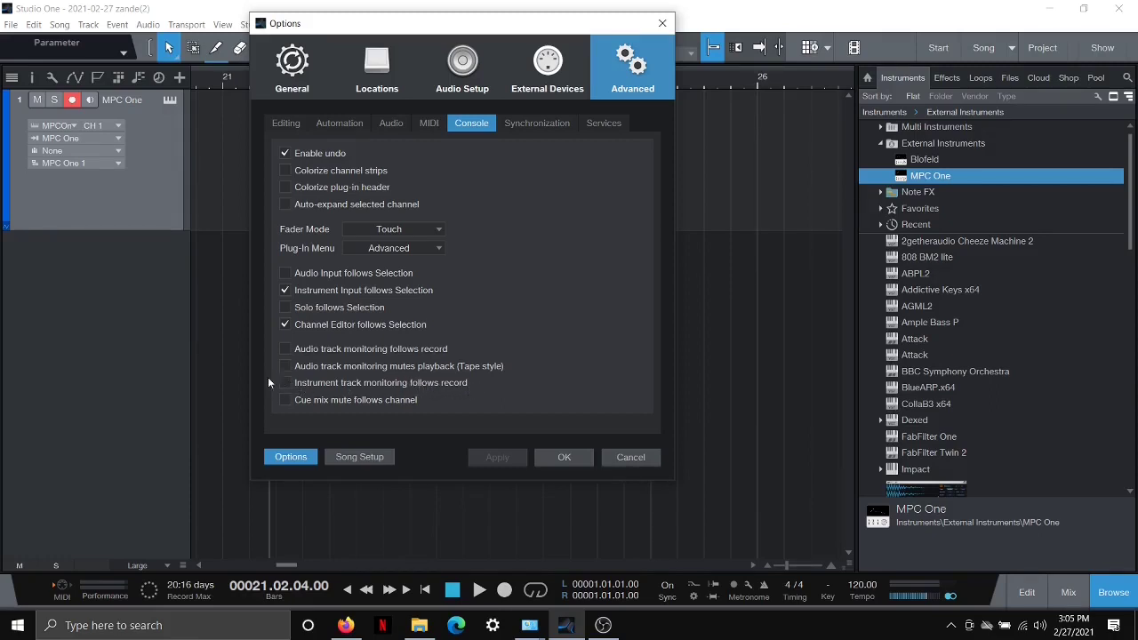
pyautogui.click(571, 458)
pyautogui.rightClick(130, 273)
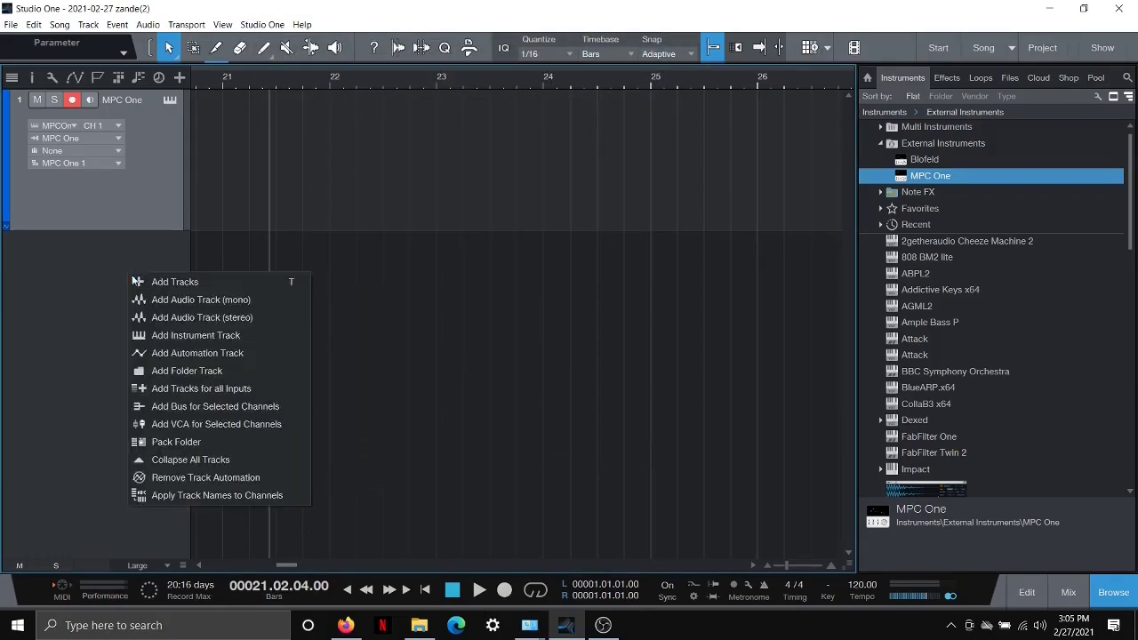
pyautogui.click(185, 335)
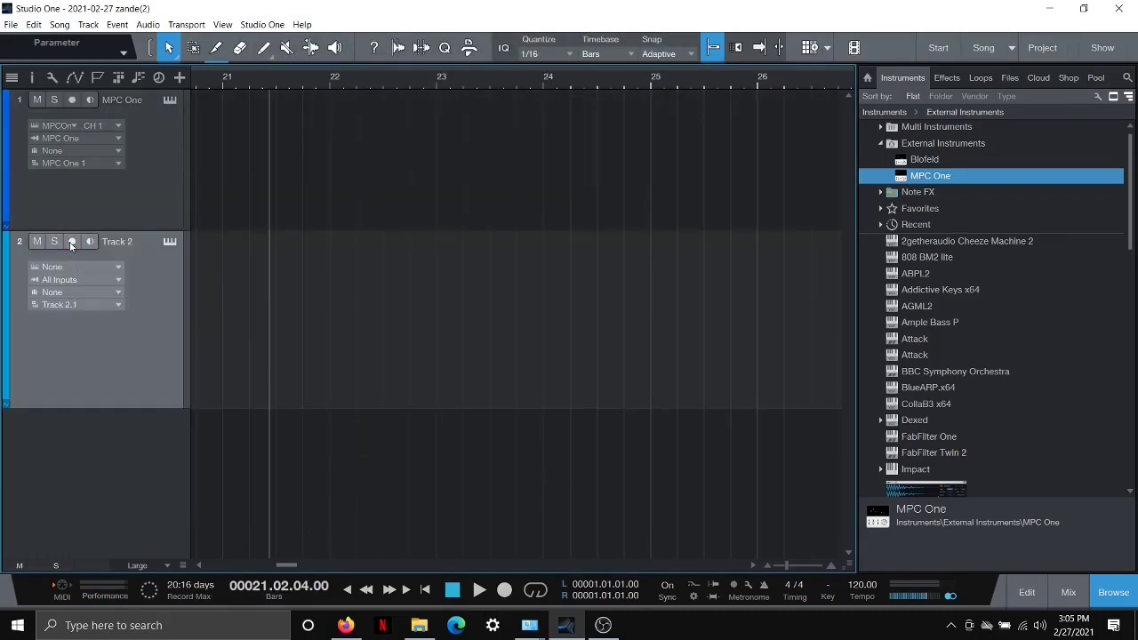
pyautogui.click(72, 241)
pyautogui.rightClick(177, 321)
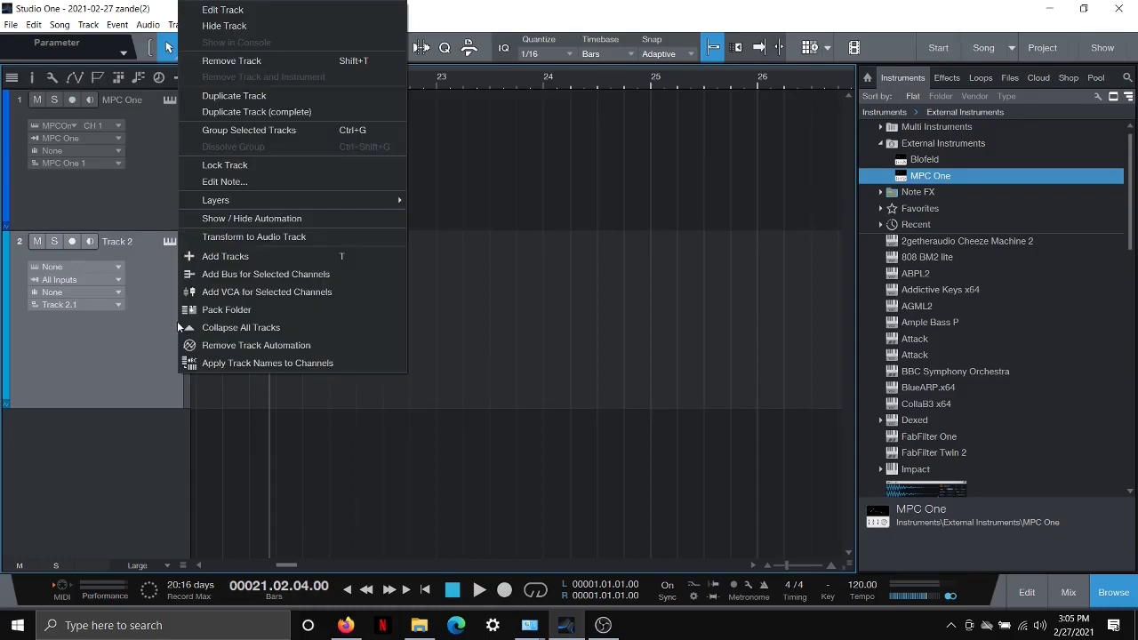
pyautogui.click(228, 63)
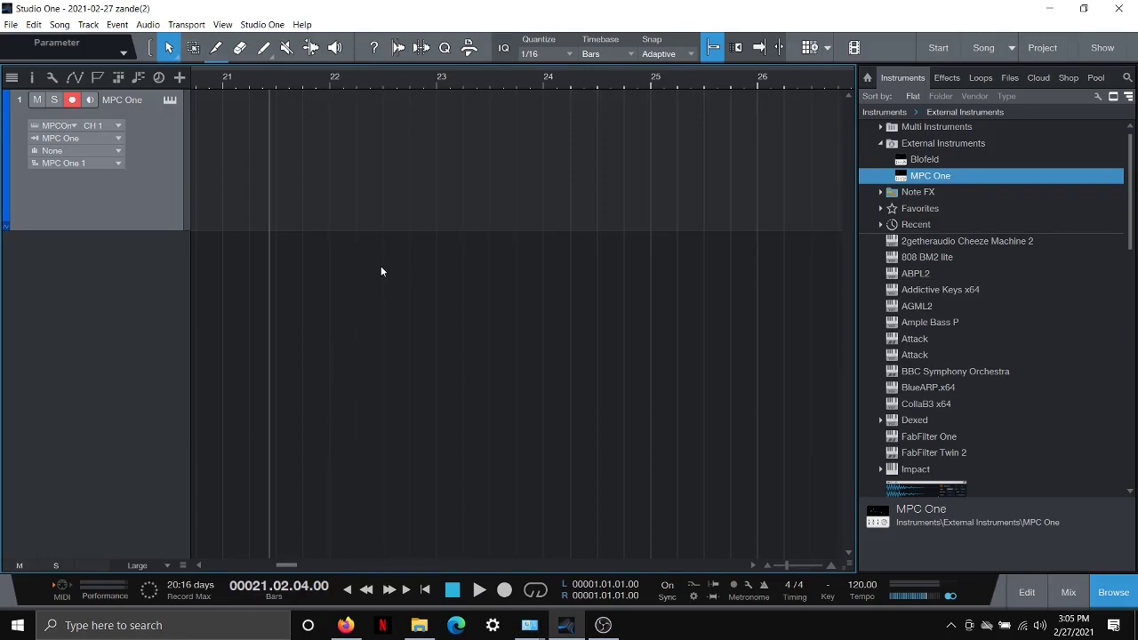
# - Record an MPC One MIDI part around bar 22 and zoom in on it
pyautogui.click(510, 588)
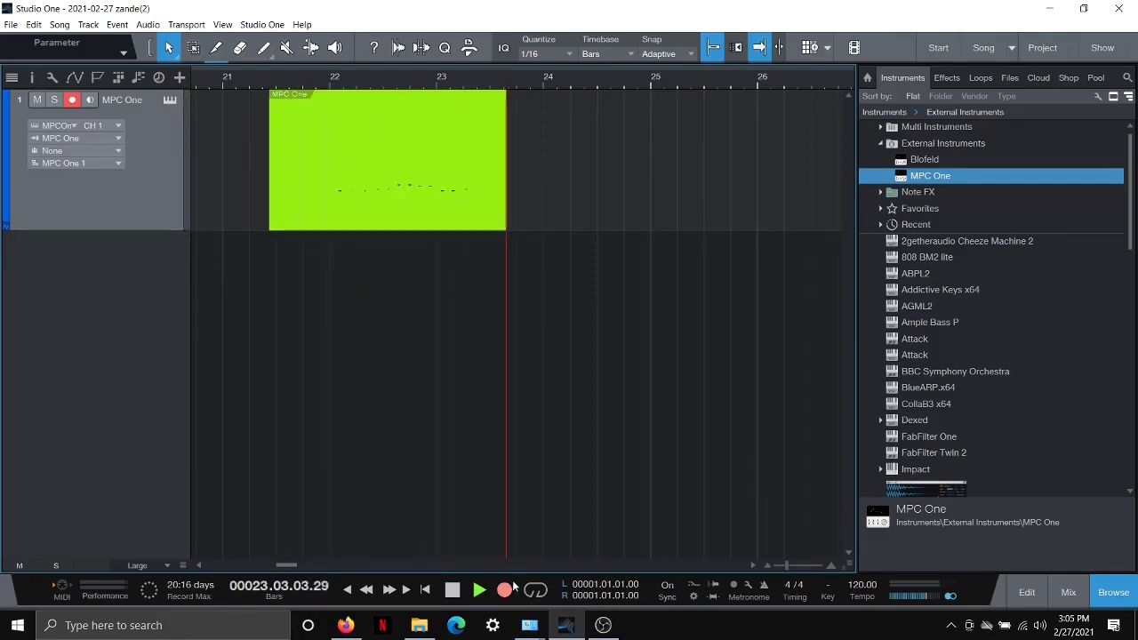
pyautogui.press('space')
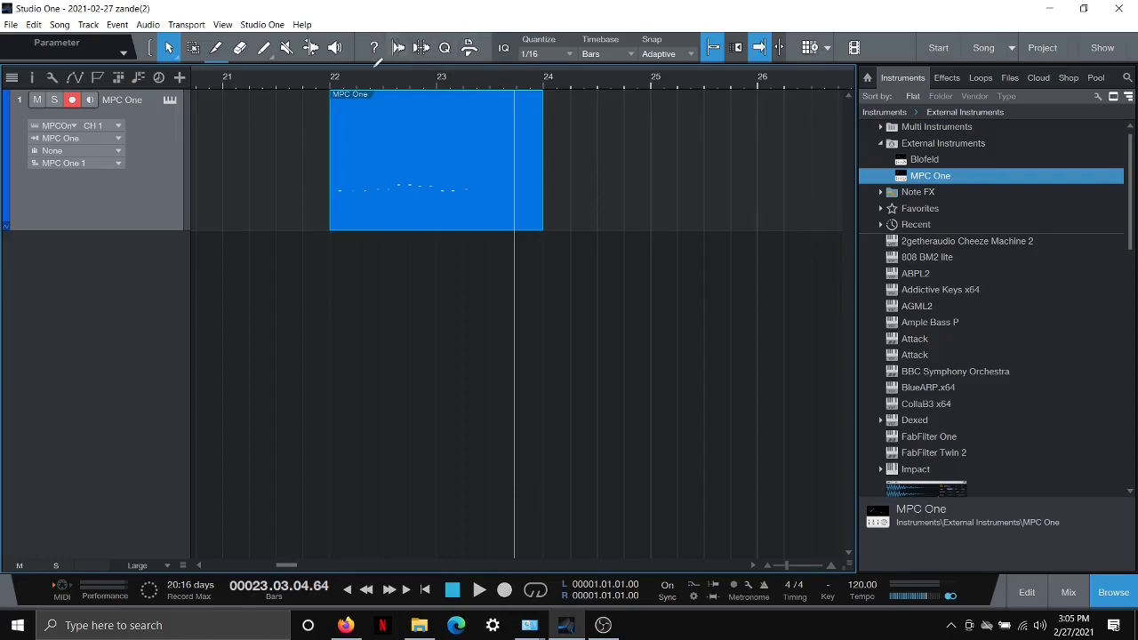
pyautogui.moveTo(339, 84); pyautogui.dragTo(338, 105)
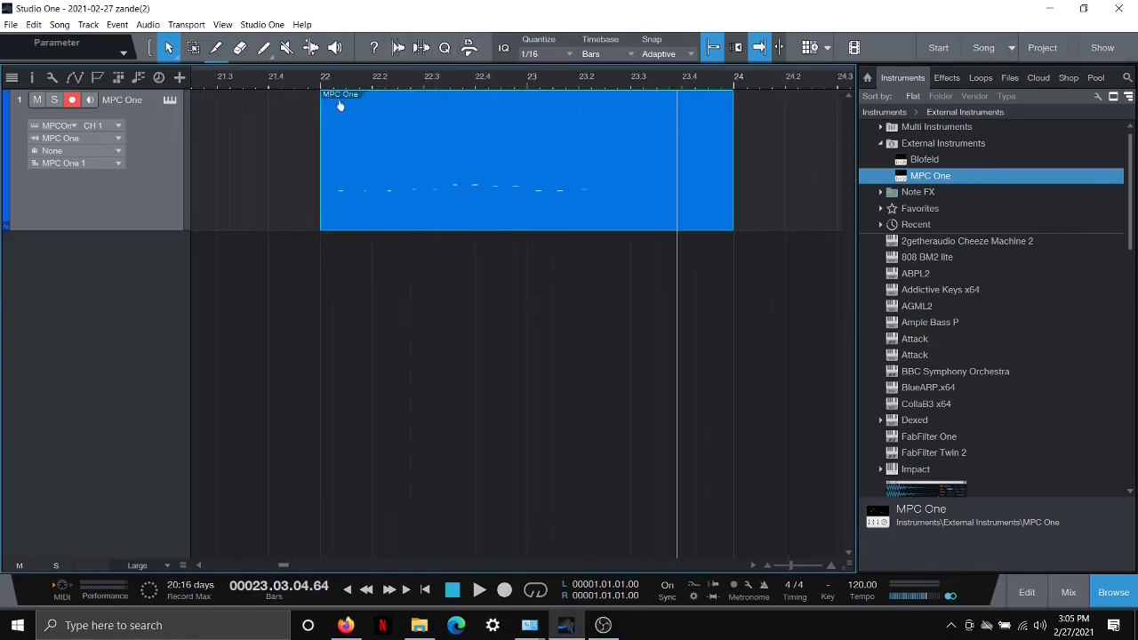
# - Explode the recorded part by pitch onto four pad tracks (C1, C#1, F1, E1)
pyautogui.rightClick(388, 149)
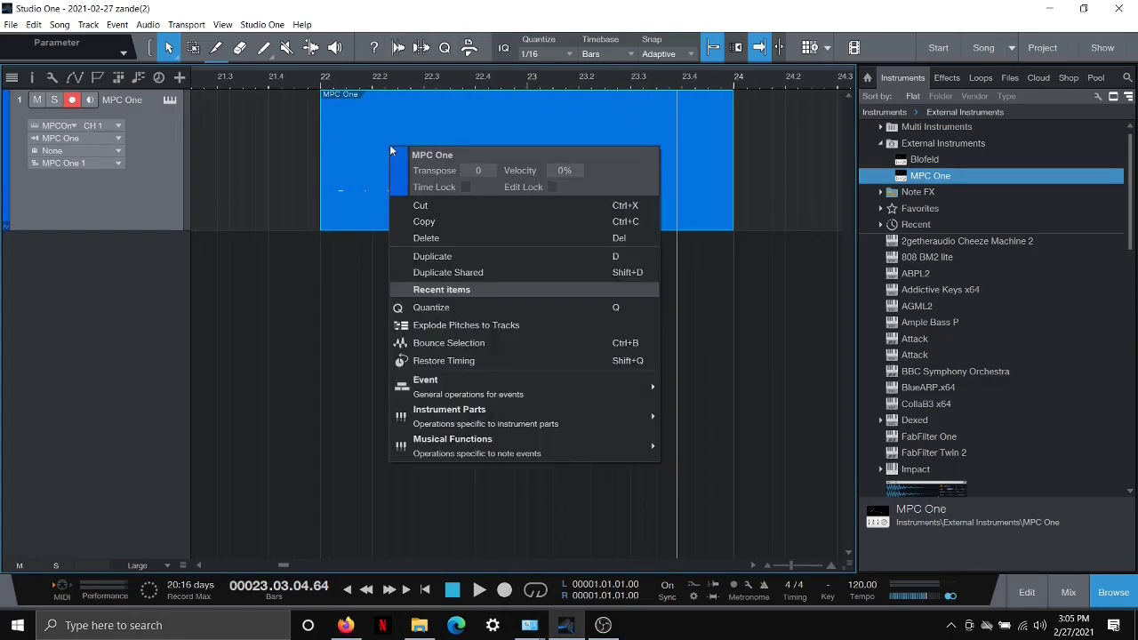
pyautogui.click(449, 326)
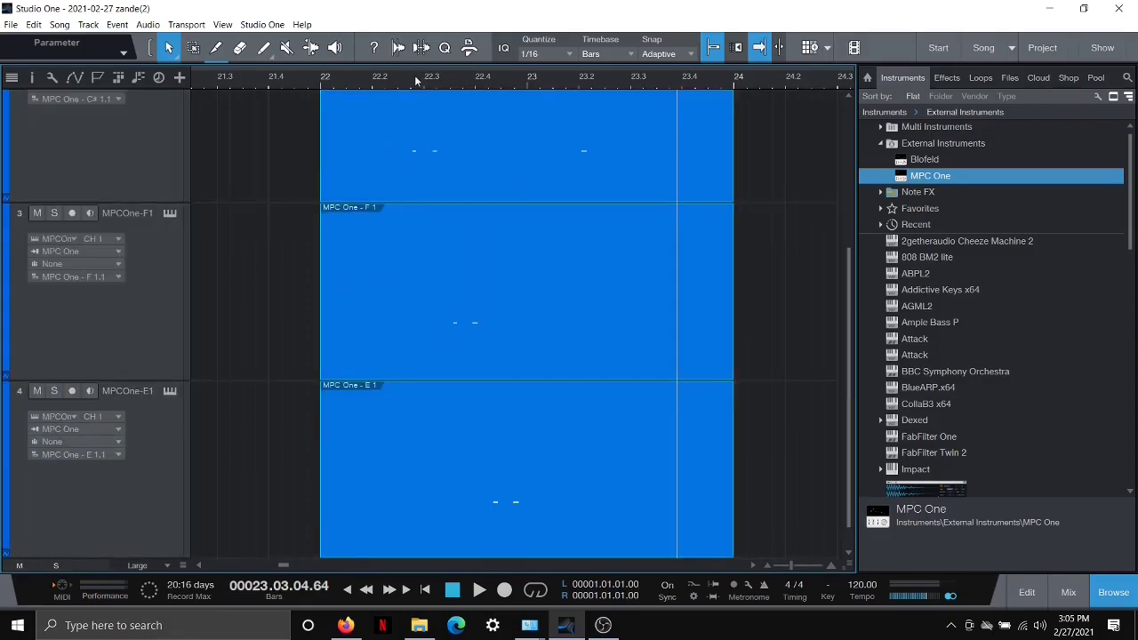
pyautogui.scroll(-3, 415, 80)
pyautogui.scroll(-2, 311, 230)
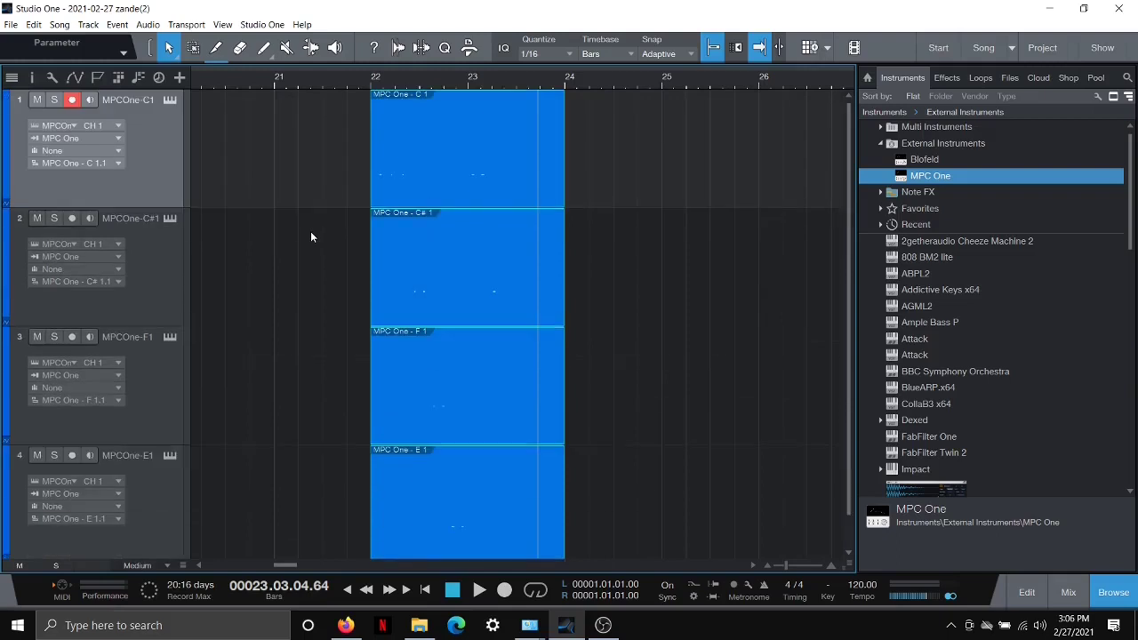
pyautogui.scroll(-1, 311, 233)
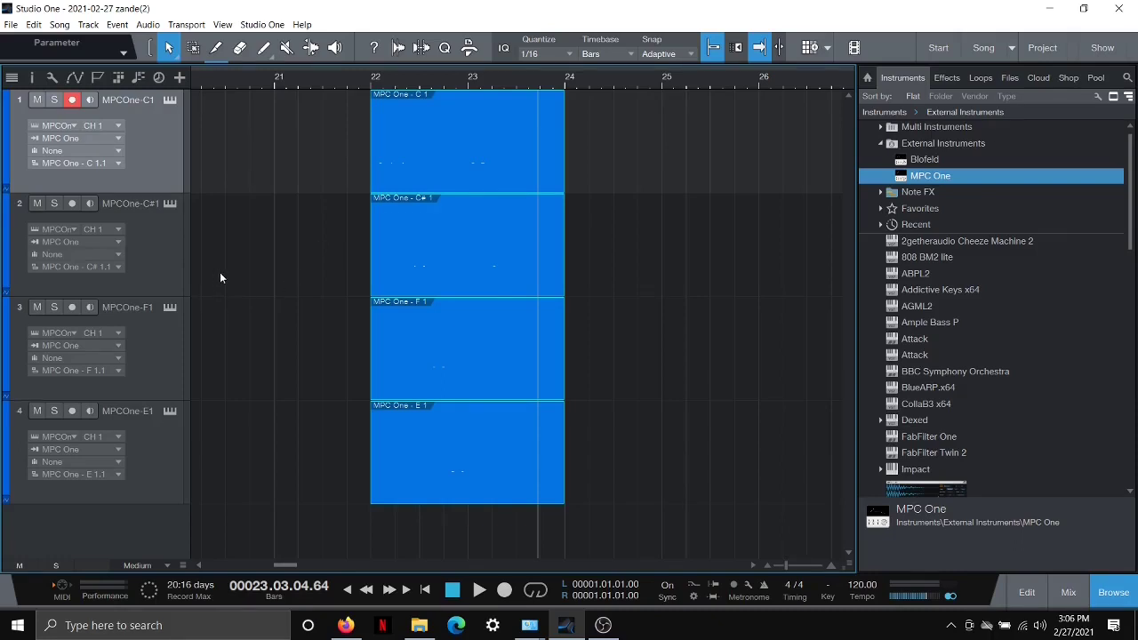
# - Add stereo audio Track 5 and confirm its input is MPC Stereo (UR44 Input 5+6)
pyautogui.rightClick(149, 524)
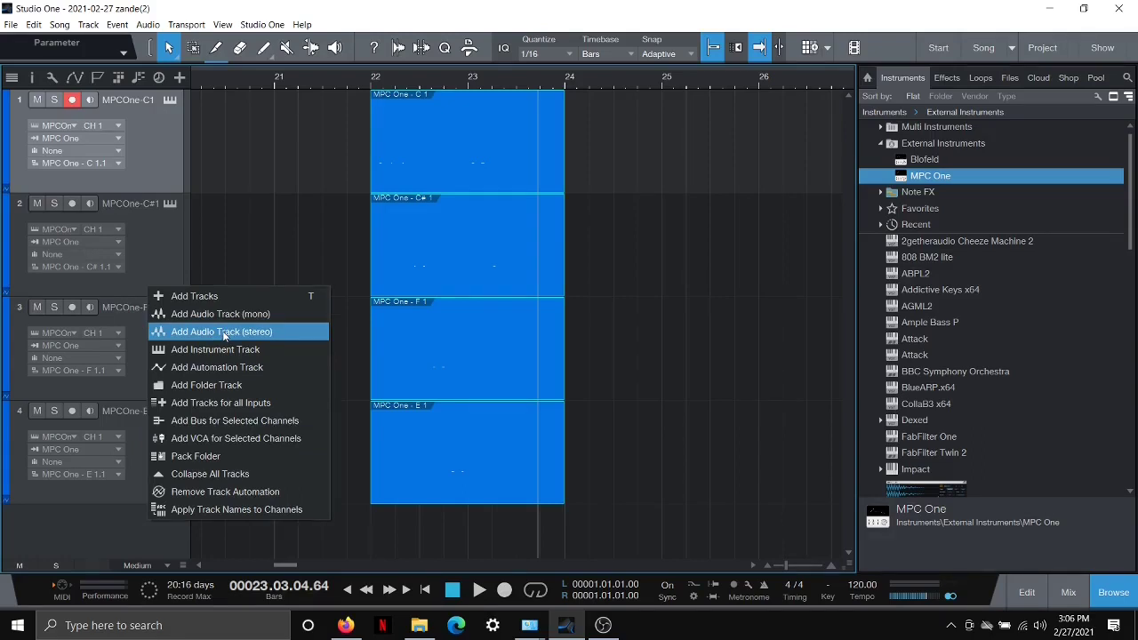
pyautogui.click(223, 332)
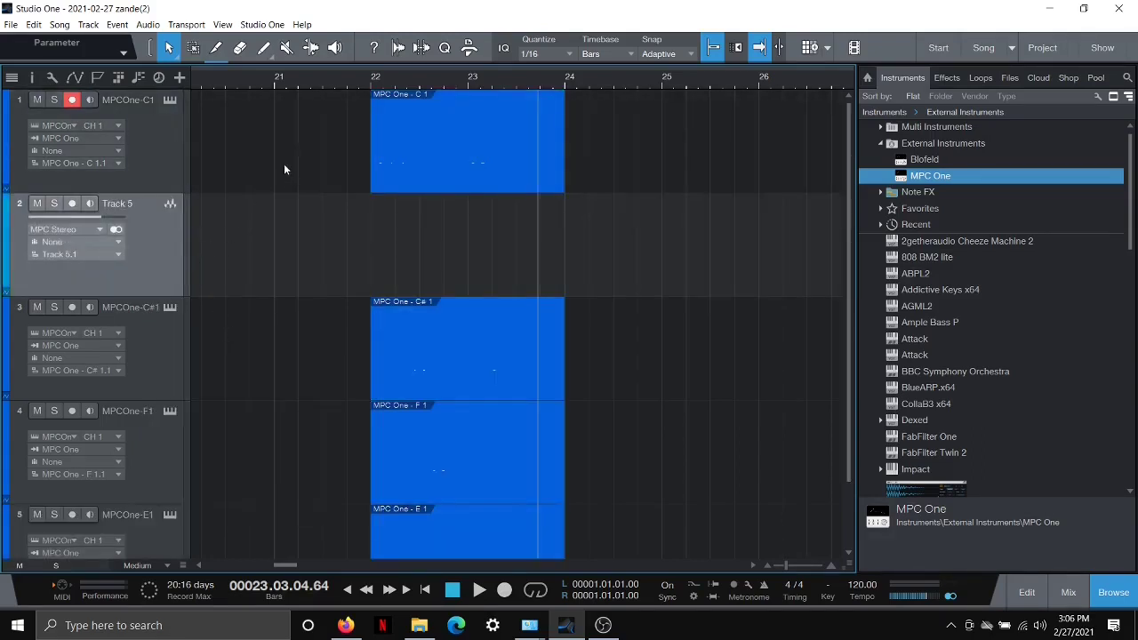
pyautogui.click(407, 142)
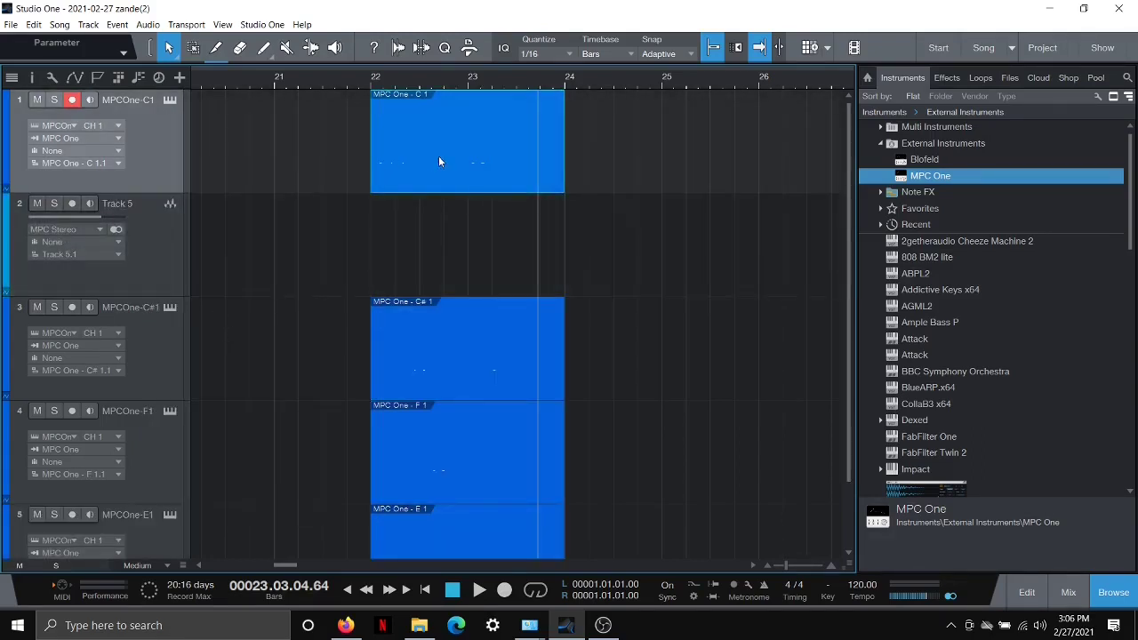
pyautogui.click(155, 257)
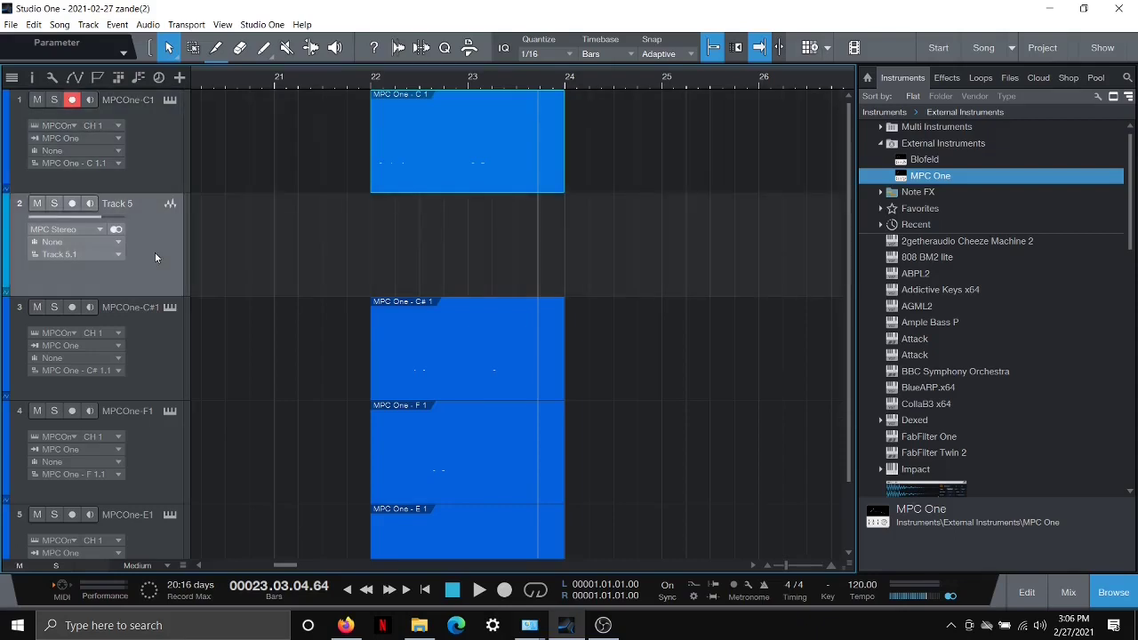
pyautogui.click(100, 228)
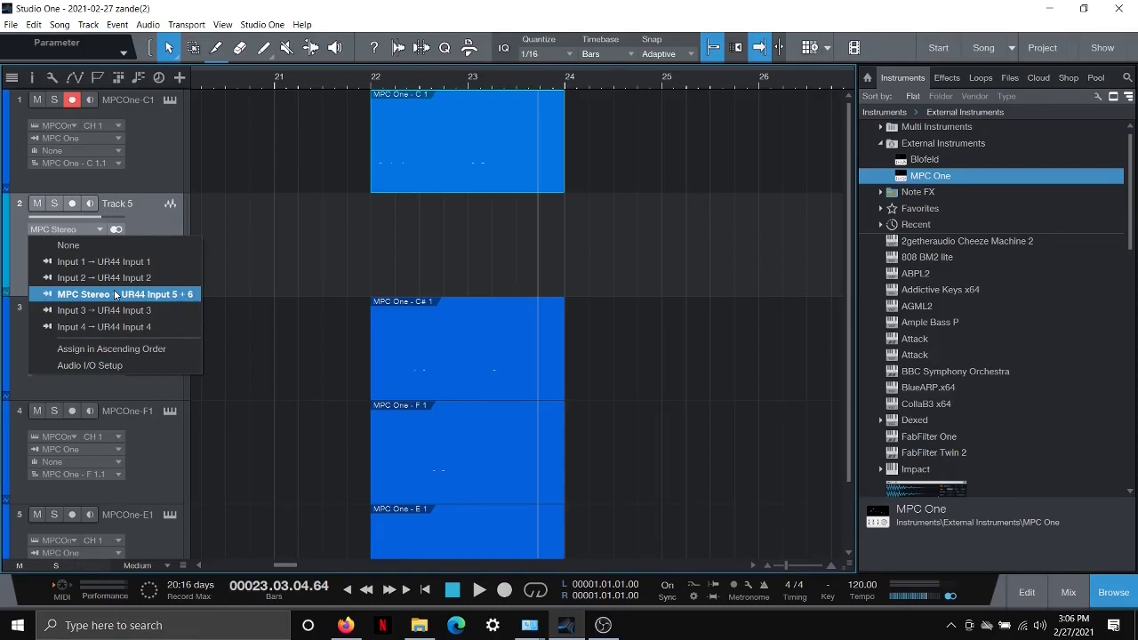
pyautogui.click(161, 218)
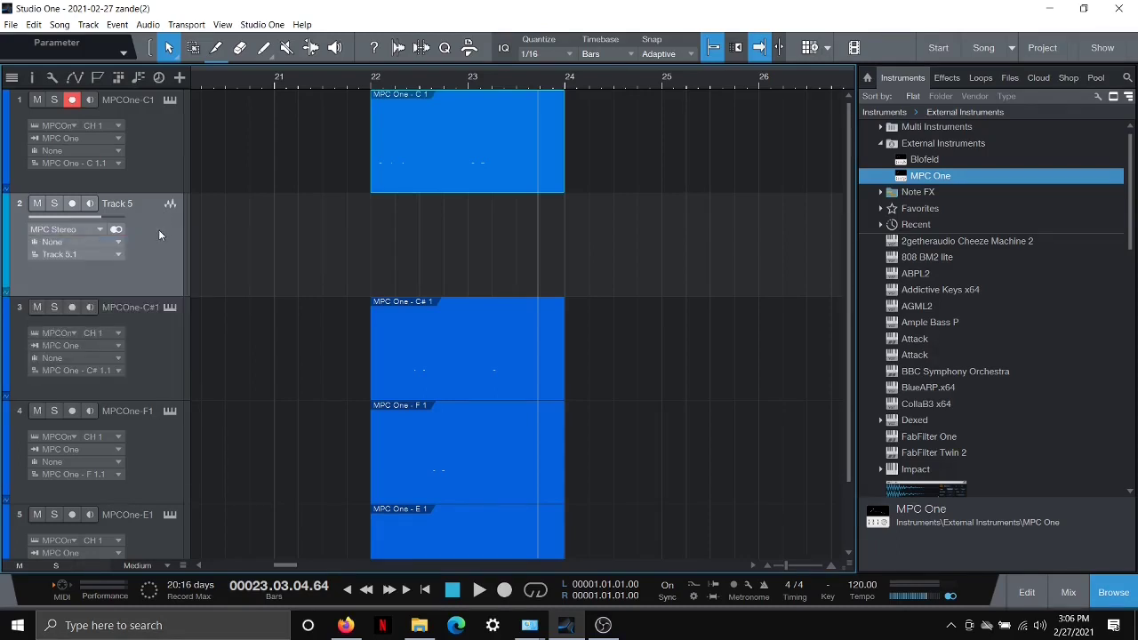
pyautogui.click(97, 230)
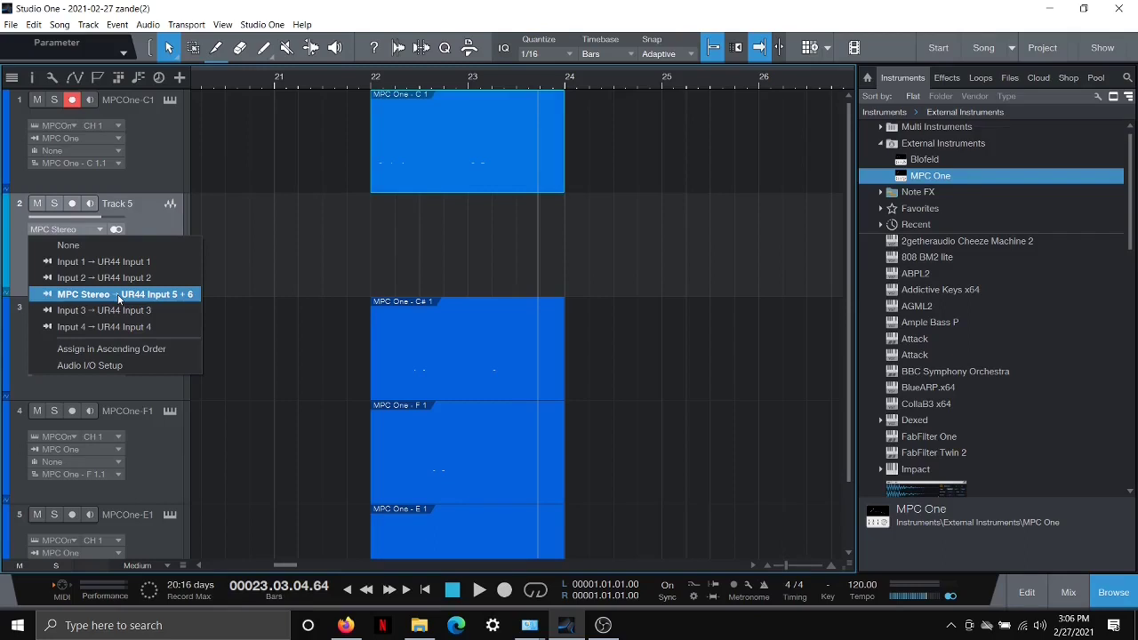
pyautogui.click(102, 365)
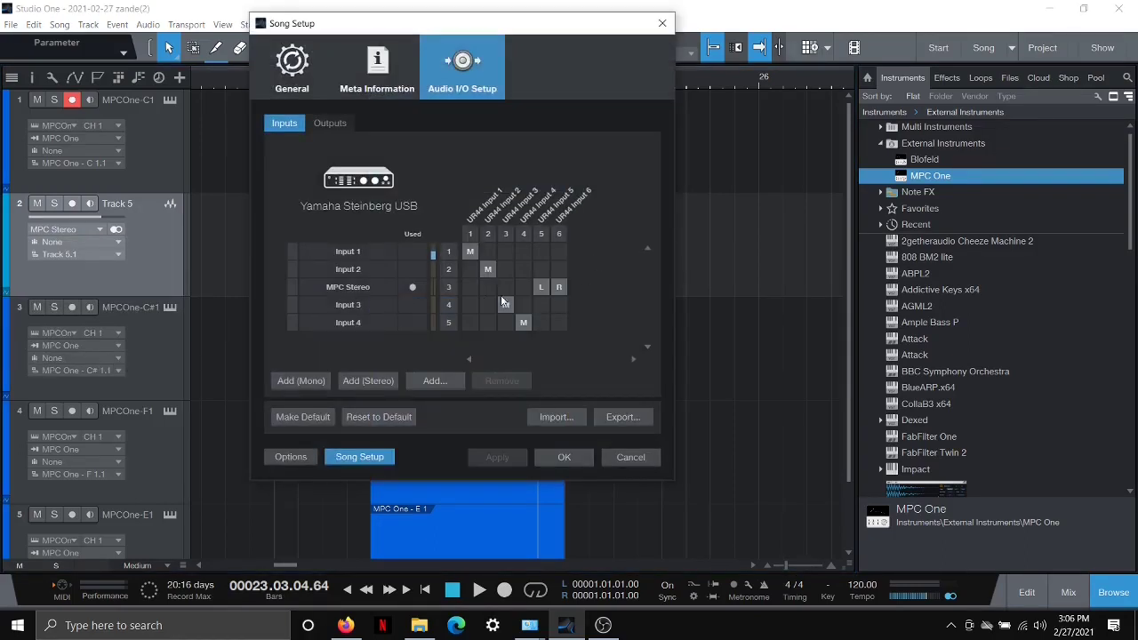
pyautogui.click(503, 303)
pyautogui.click(631, 457)
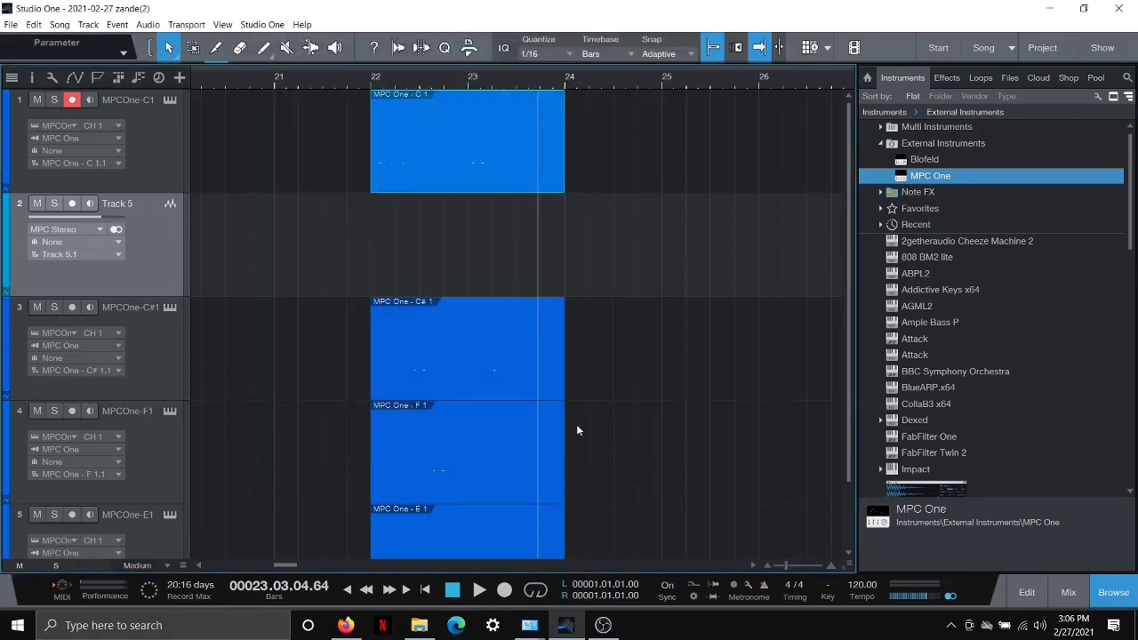
# - Arm Track 5 and record the MPC One kick as audio starting at bar 22
pyautogui.click(72, 203)
pyautogui.click(376, 80)
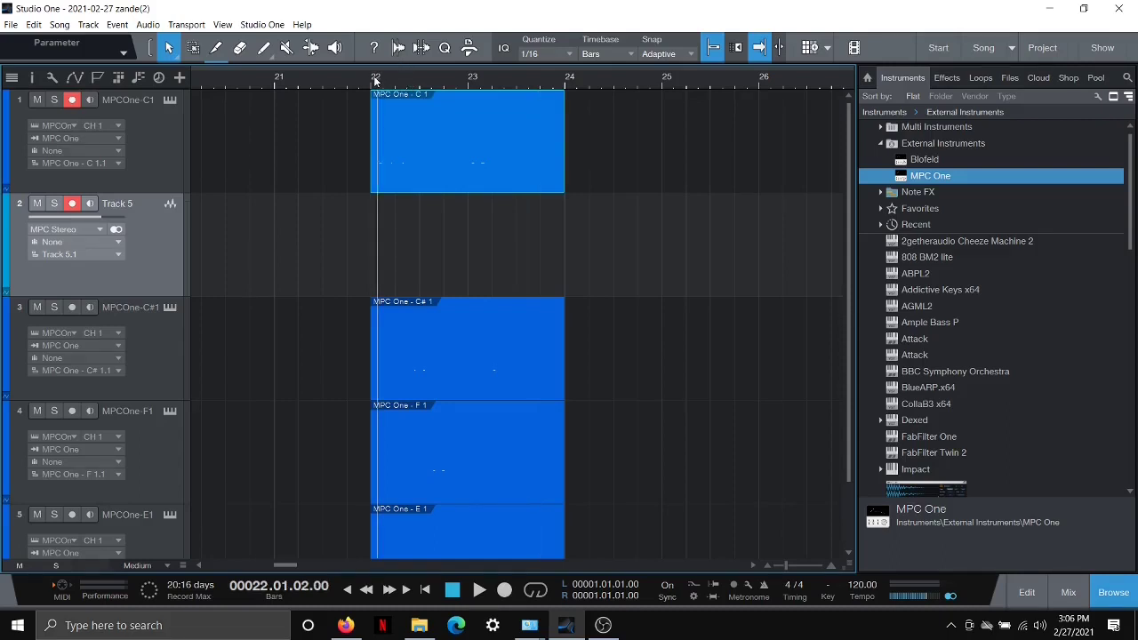
pyautogui.press('space')
pyautogui.press('space')
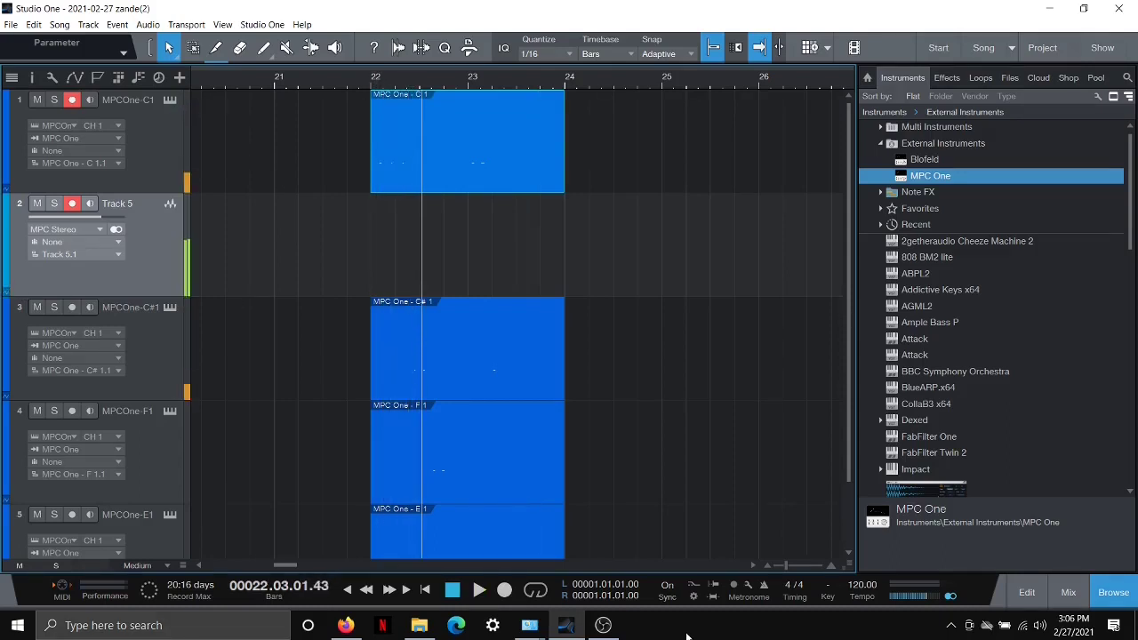
pyautogui.click(375, 82)
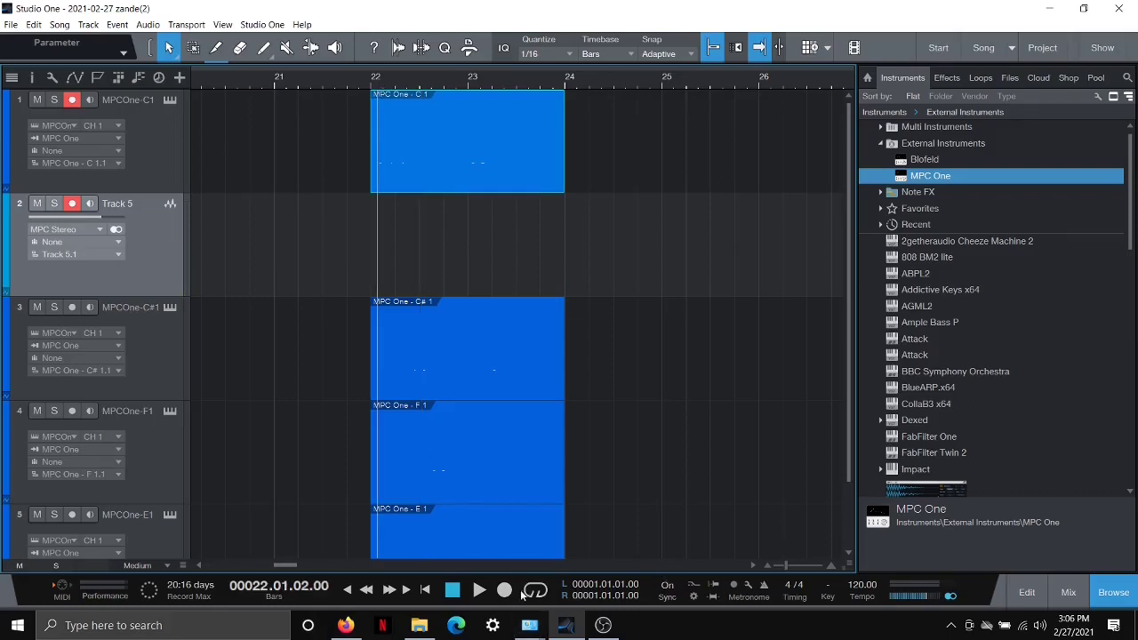
pyautogui.click(504, 590)
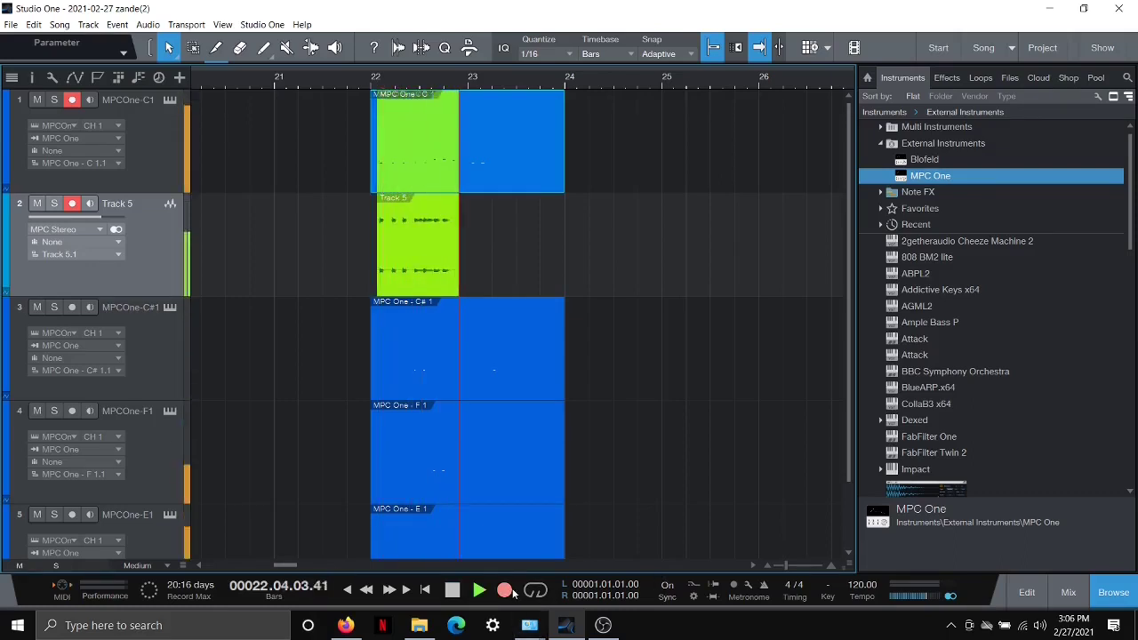
pyautogui.press('space')
pyautogui.scroll(5, 388, 114)
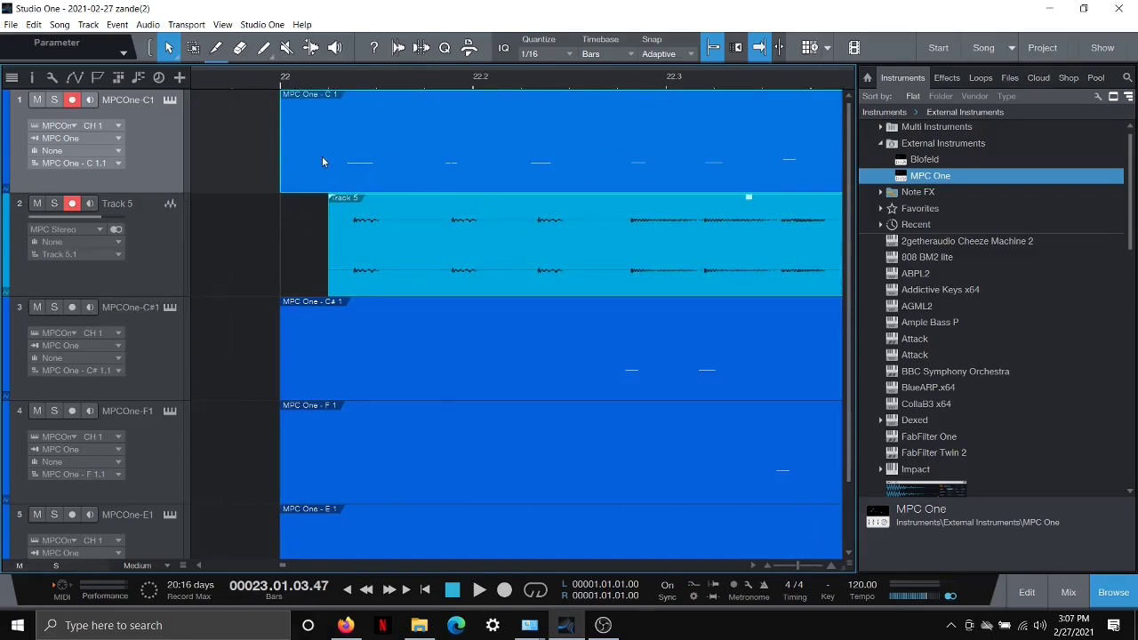
# - Solo the MPCOne-C1 pad track and zoom out to show bars 22 through 26
pyautogui.click(54, 100)
pyautogui.click(54, 307)
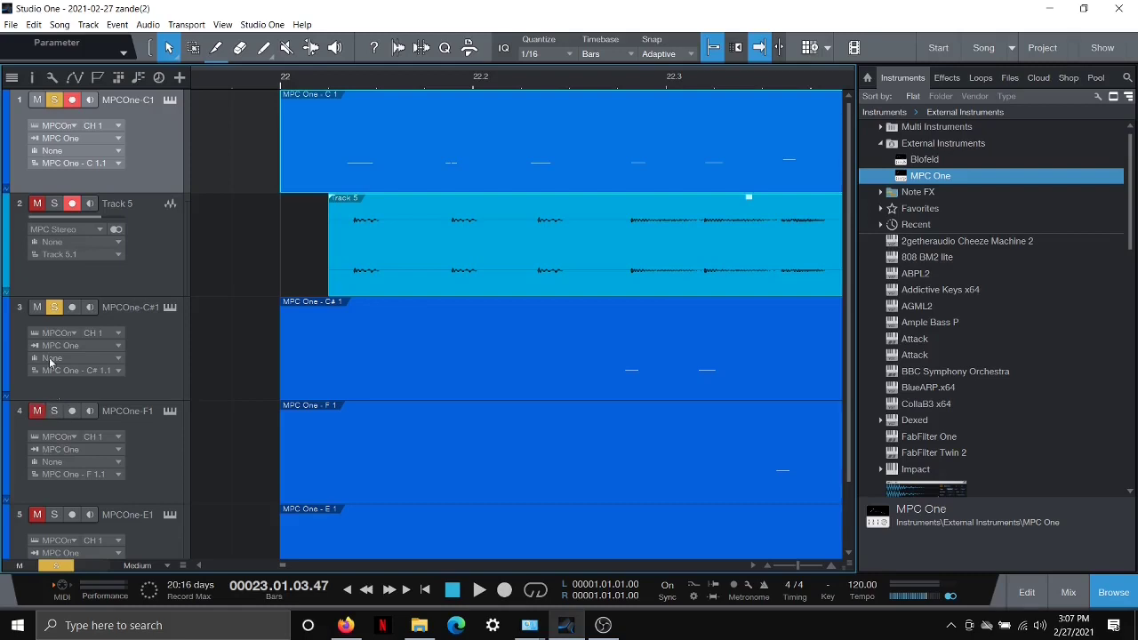
pyautogui.click(54, 306)
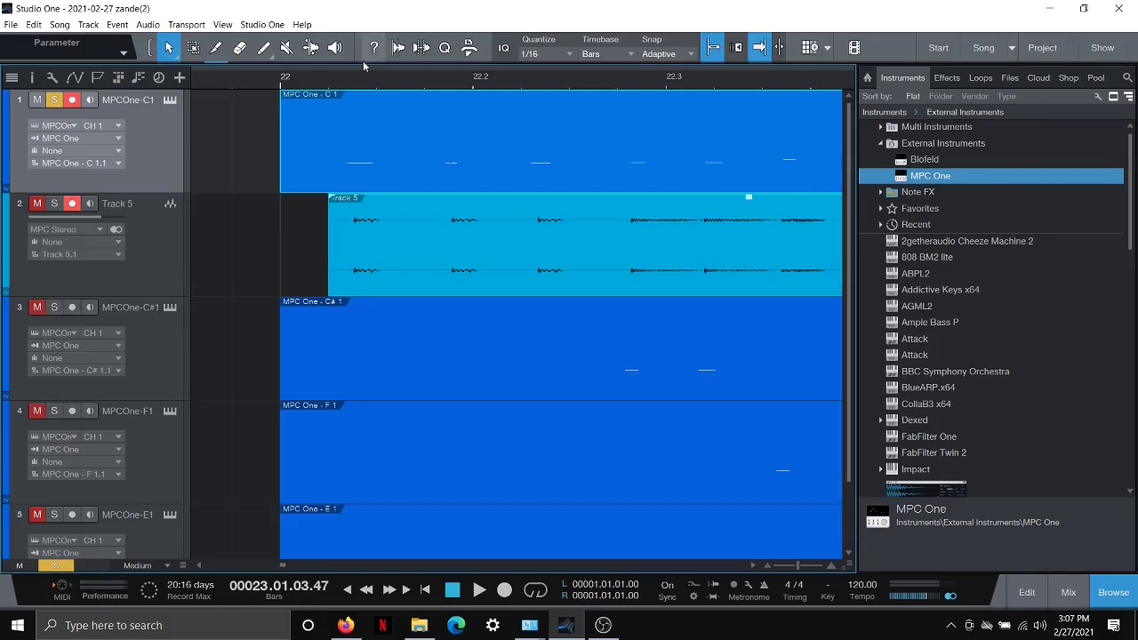
pyautogui.moveTo(344, 87); pyautogui.dragTo(312, 54)
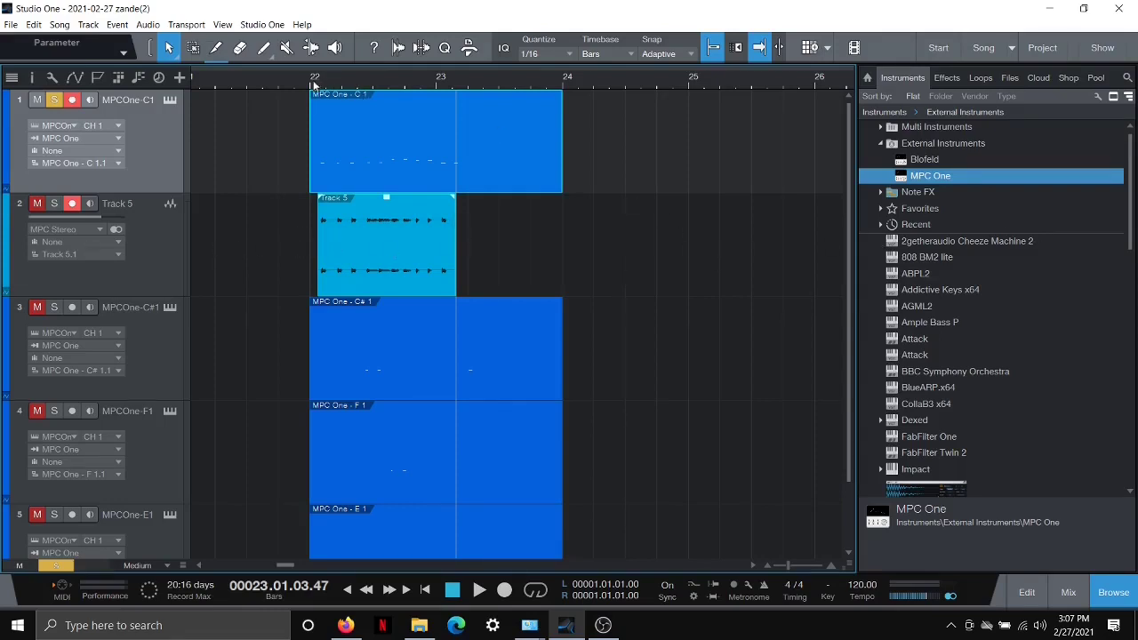
# - Return to bar 22, shrink the track rows, and delete all five clips, including the kick audio
pyautogui.press('l')
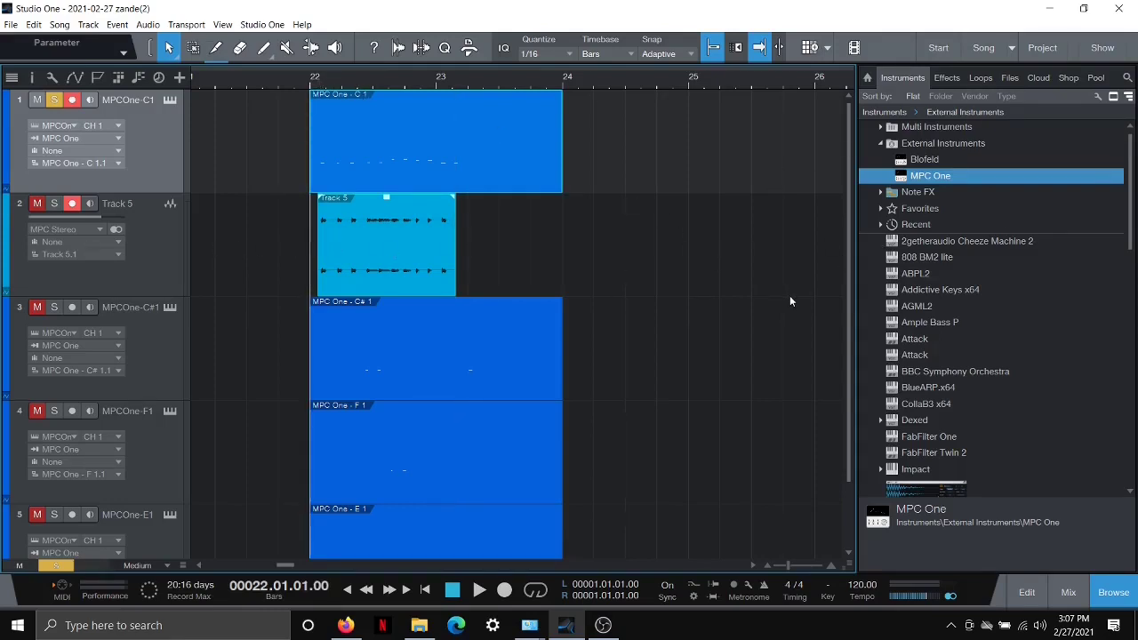
pyautogui.hotkey('shift', 'w')
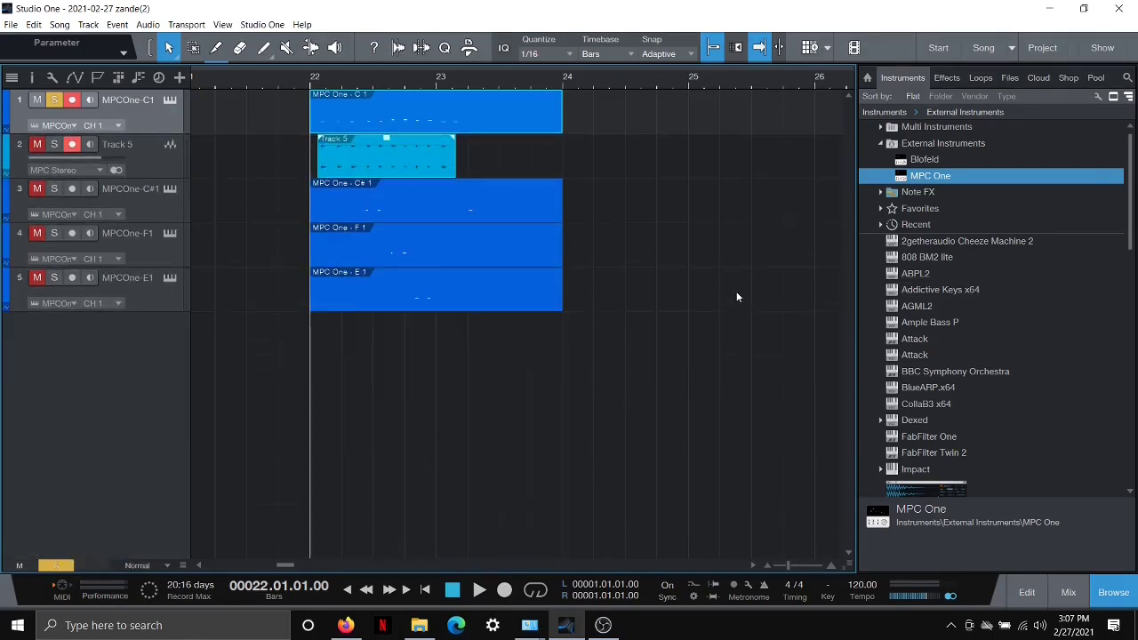
pyautogui.moveTo(736, 297); pyautogui.dragTo(313, 92)
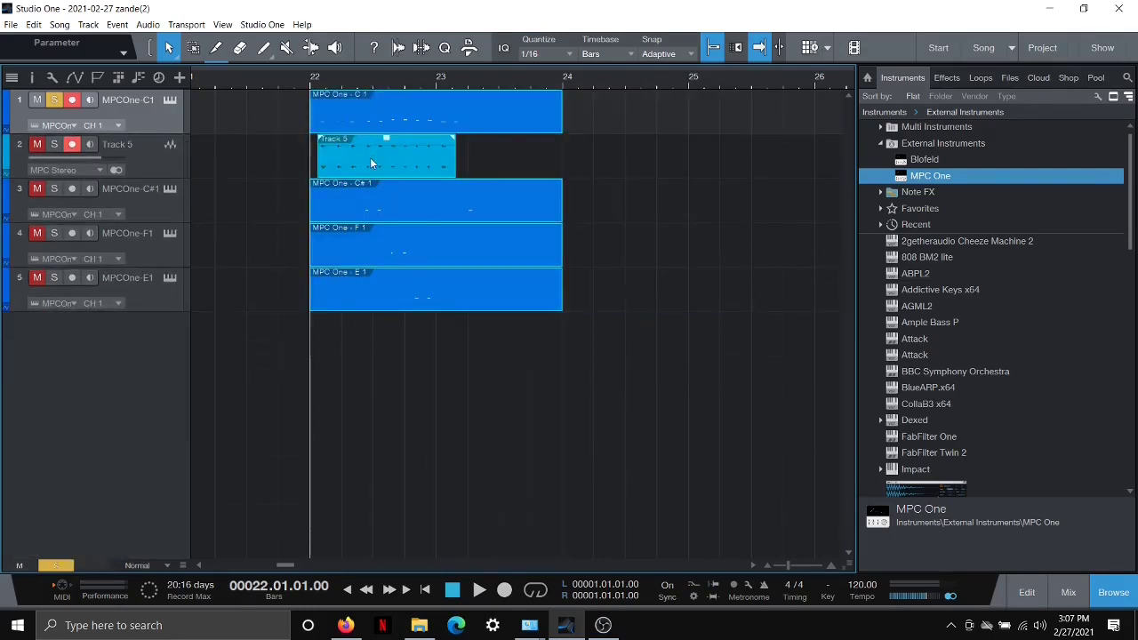
pyautogui.press('Delete')
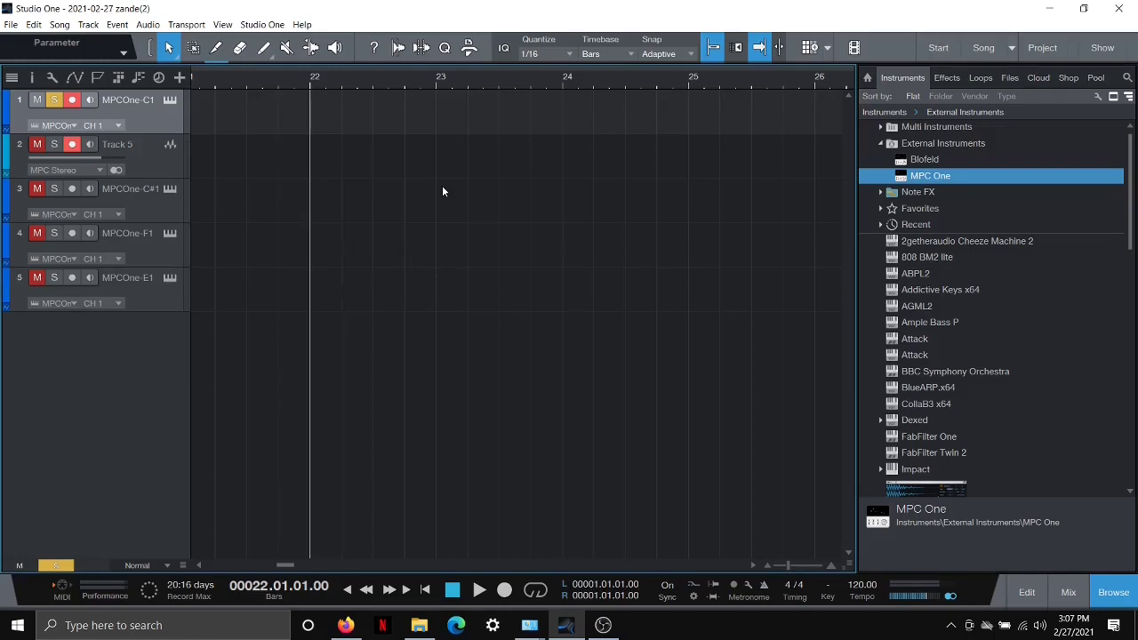